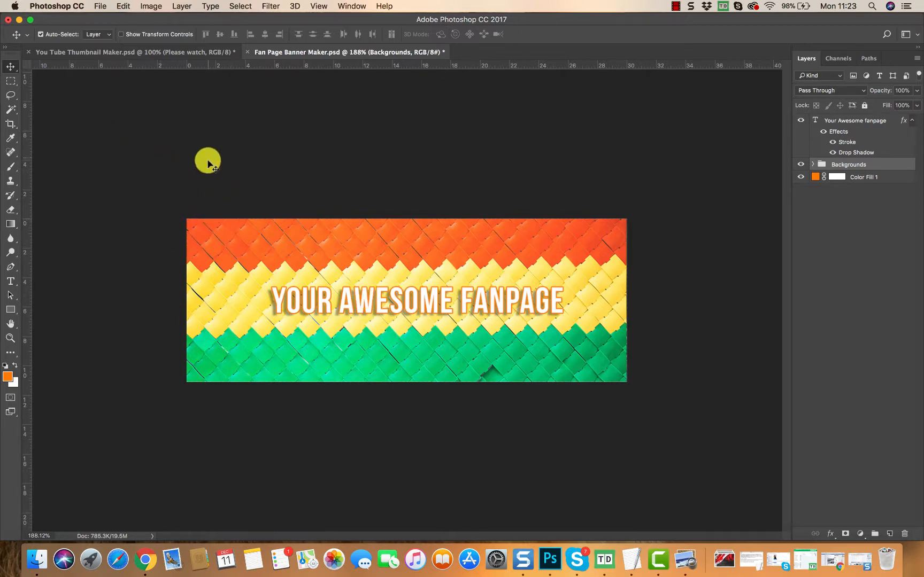
# Check the banner document's pixel dimensions and resolution in the image size settings without changing them
pyautogui.click(150, 6)
pyautogui.click(180, 92)
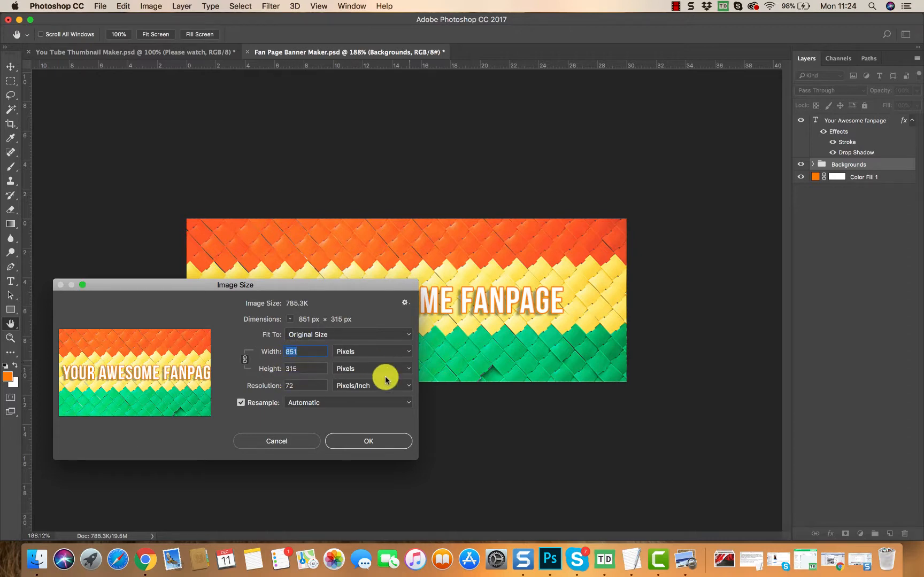
pyautogui.click(299, 448)
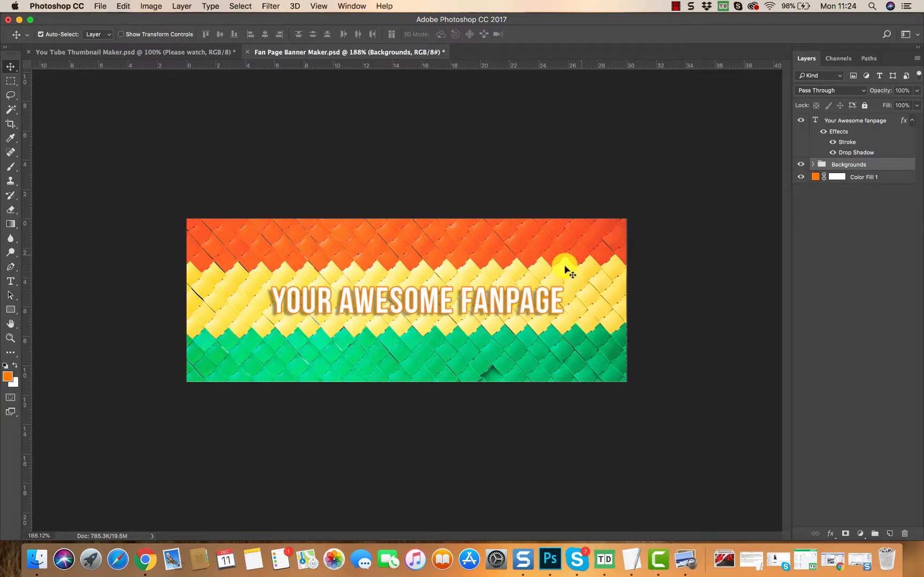
# Hide and reshow the title text layer and the Backgrounds group to preview what each contributes to the banner
pyautogui.click(801, 122)
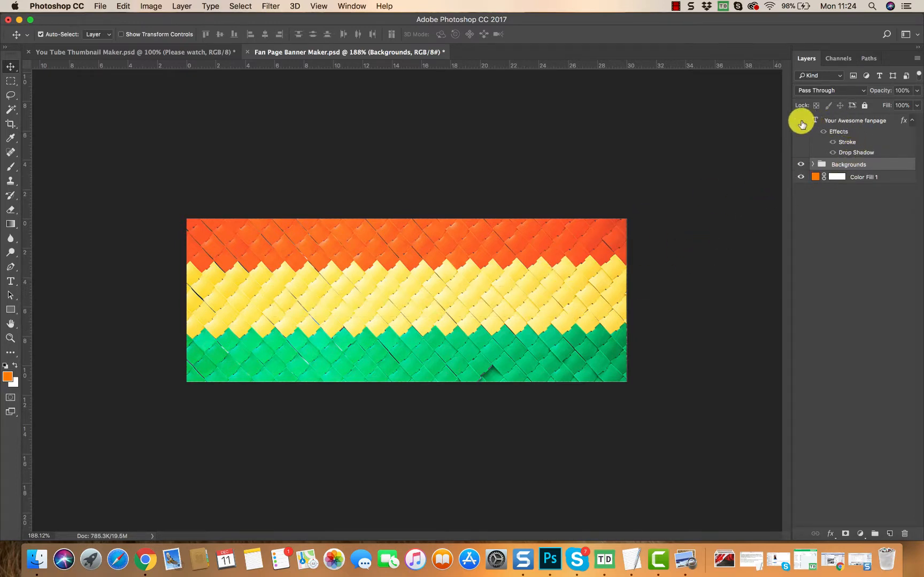
pyautogui.click(802, 123)
pyautogui.click(800, 165)
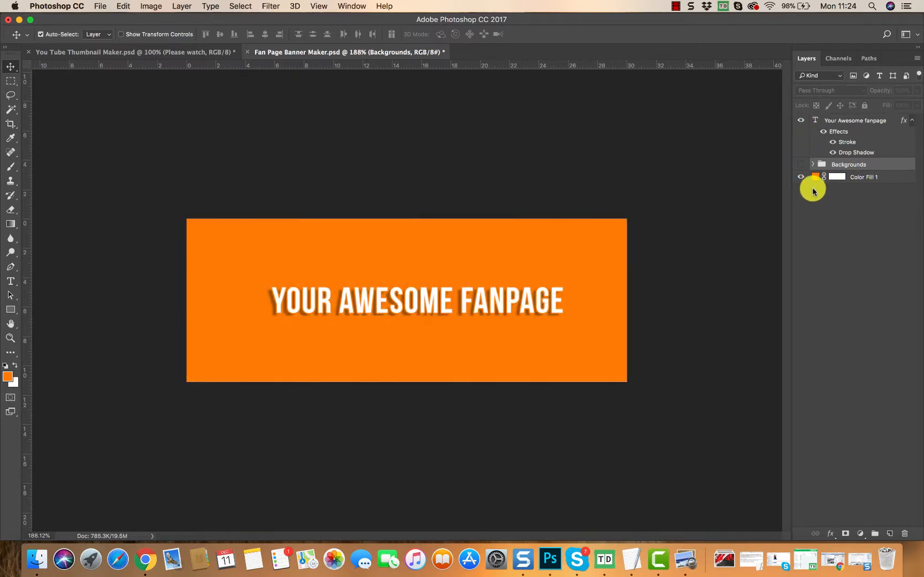
pyautogui.click(800, 164)
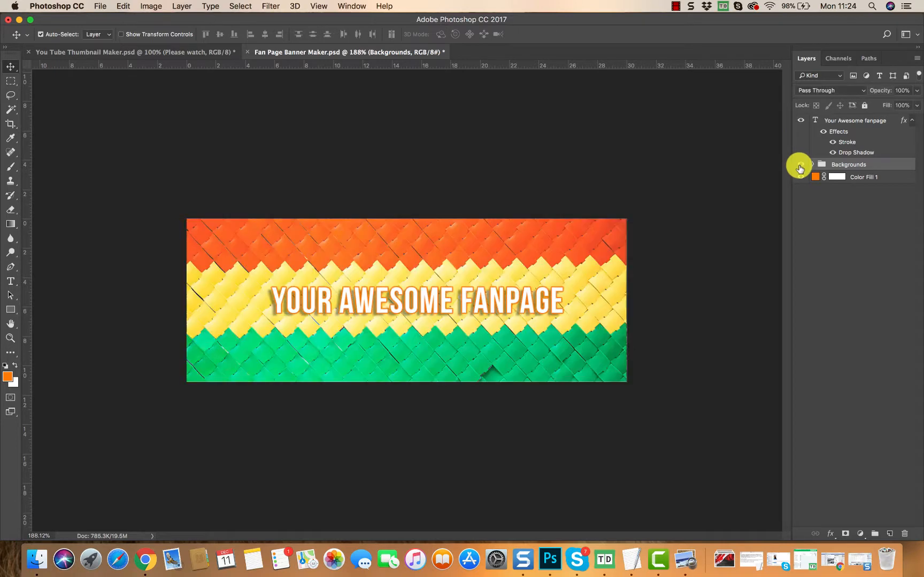
# Retype the last word of the banner title as FANPAGE and move the title slightly left to centre it on the banner
pyautogui.click(845, 123)
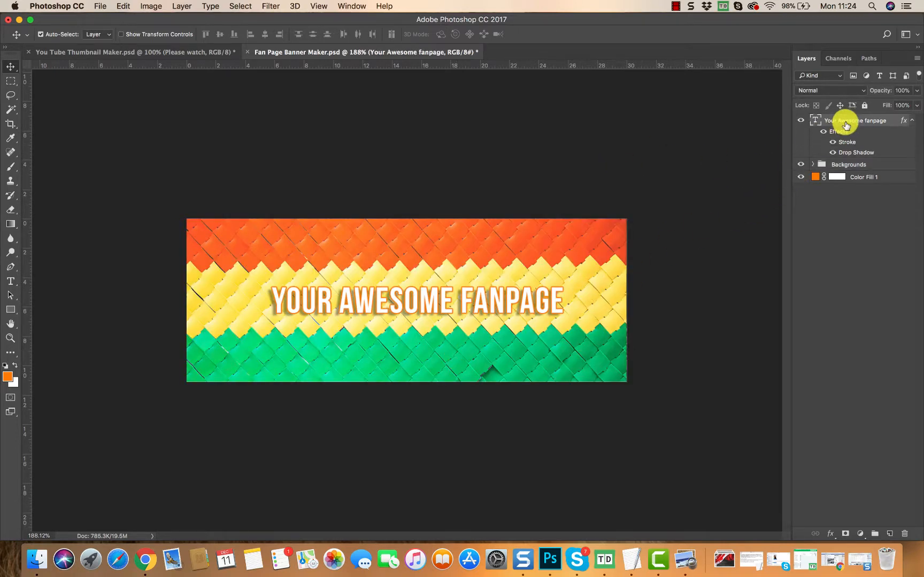
pyautogui.click(10, 281)
pyautogui.click(493, 298)
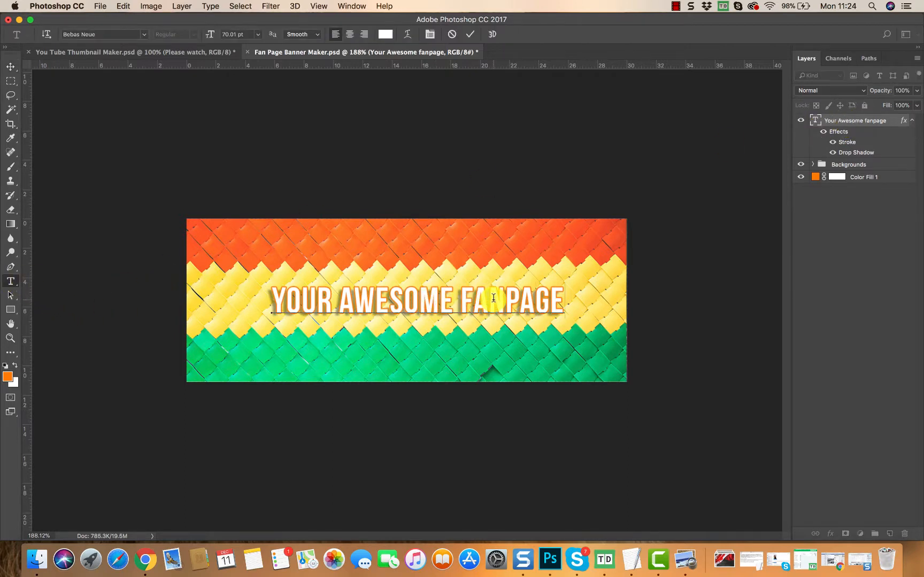
pyautogui.press('BackSpace')
pyautogui.press('BackSpace')
pyautogui.press('BackSpace')
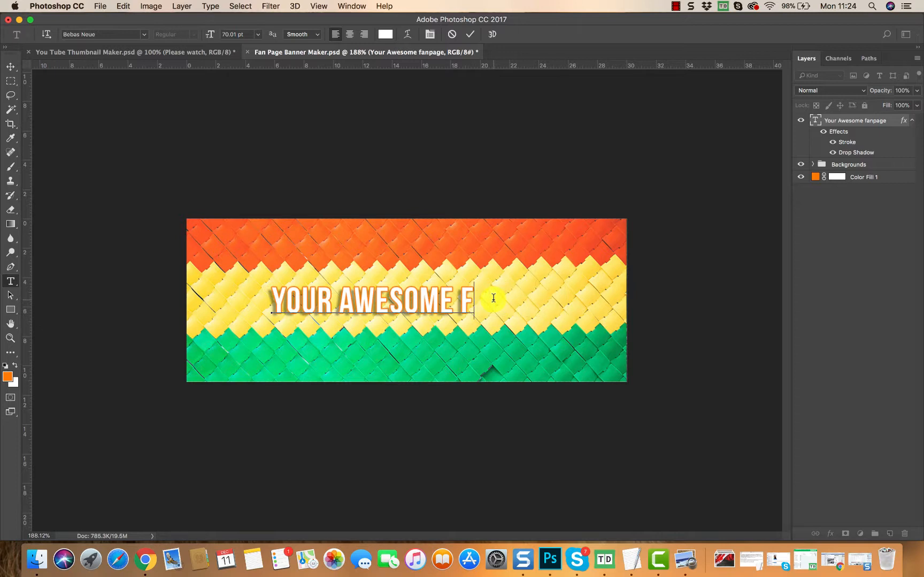
pyautogui.write('FANPAGE')
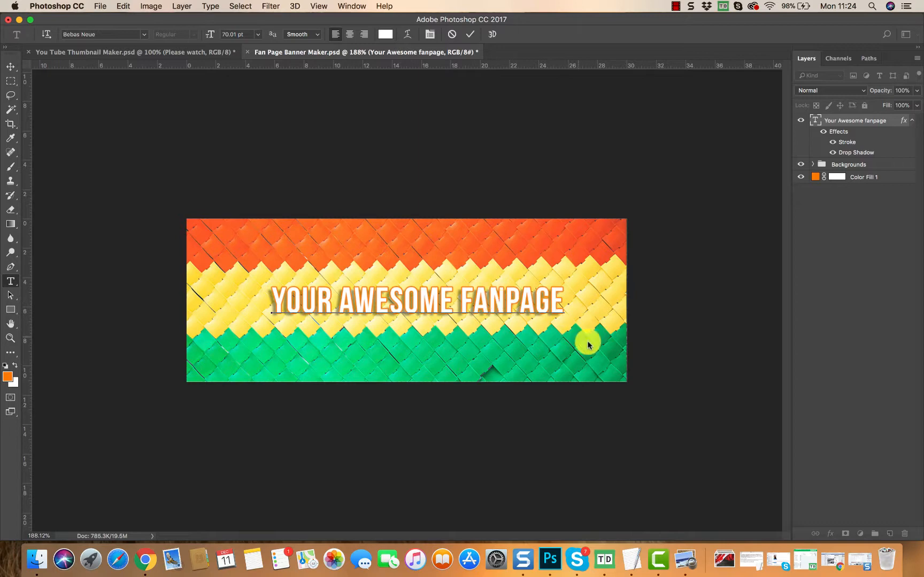
pyautogui.click(13, 69)
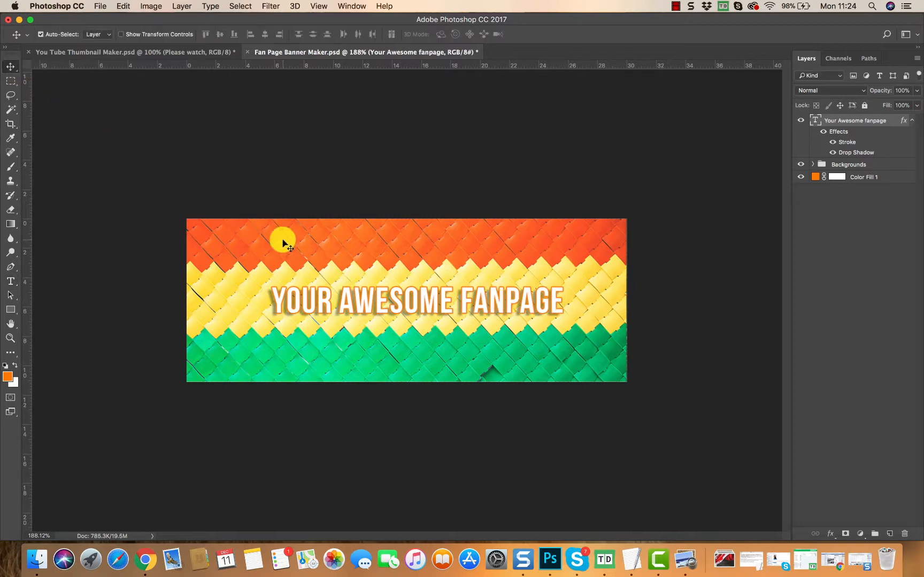
pyautogui.moveTo(305, 300)
pyautogui.mouseDown()
pyautogui.moveTo(276, 268)
pyautogui.moveTo(279, 307)
pyautogui.moveTo(363, 278)
pyautogui.moveTo(270, 300)
pyautogui.moveTo(301, 305)
pyautogui.moveTo(290, 302)
pyautogui.mouseUp()
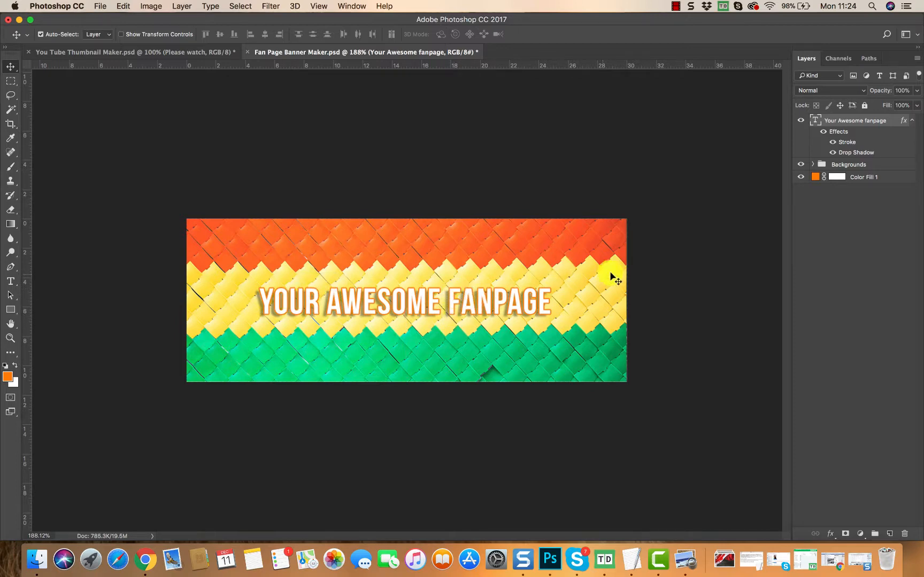
# Toggle the title layer's Stroke effect off and on to compare the text with and without its outline
pyautogui.click(833, 142)
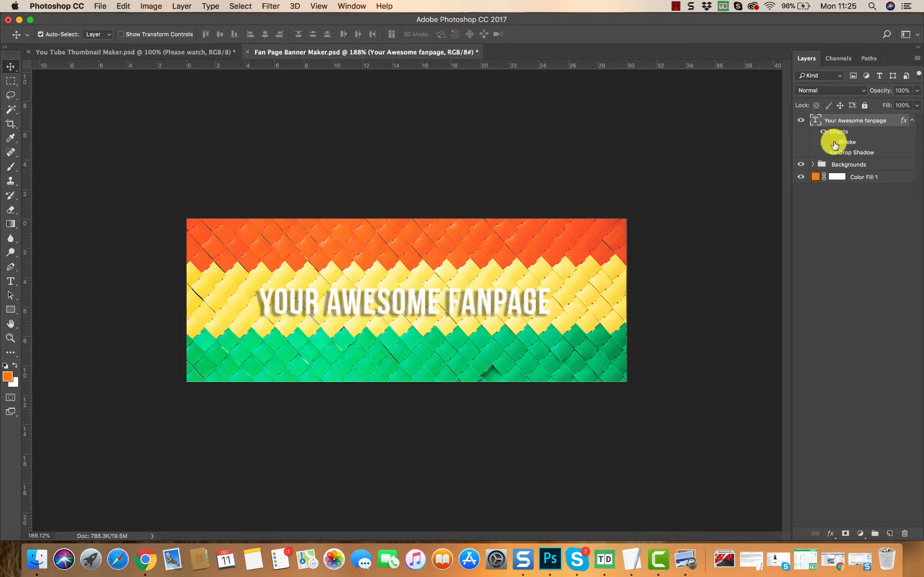
pyautogui.click(833, 142)
pyautogui.click(912, 123)
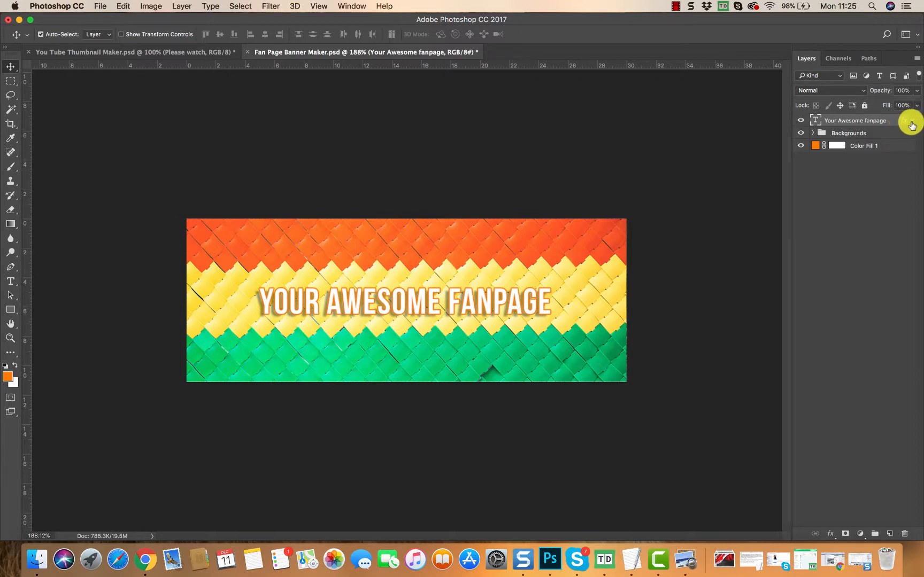
pyautogui.click(911, 123)
pyautogui.click(834, 142)
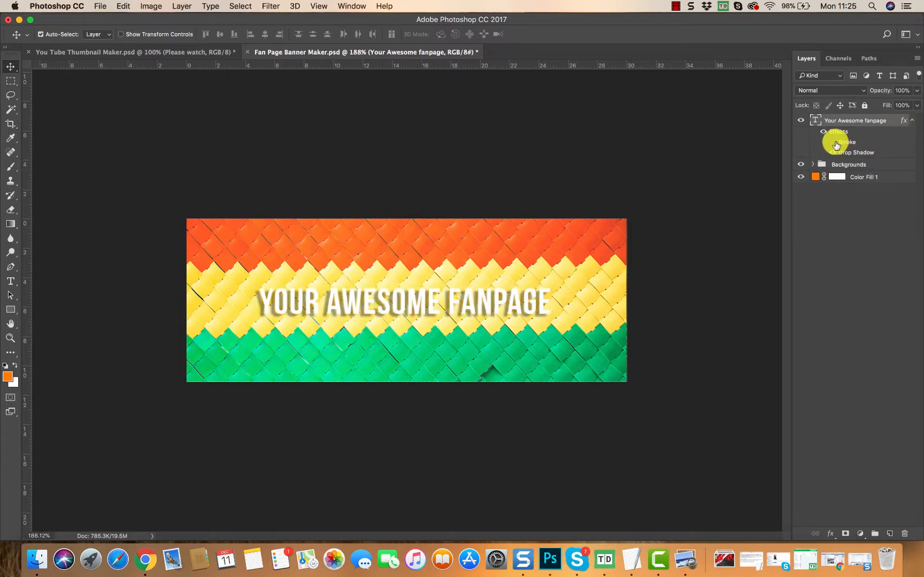
pyautogui.click(835, 143)
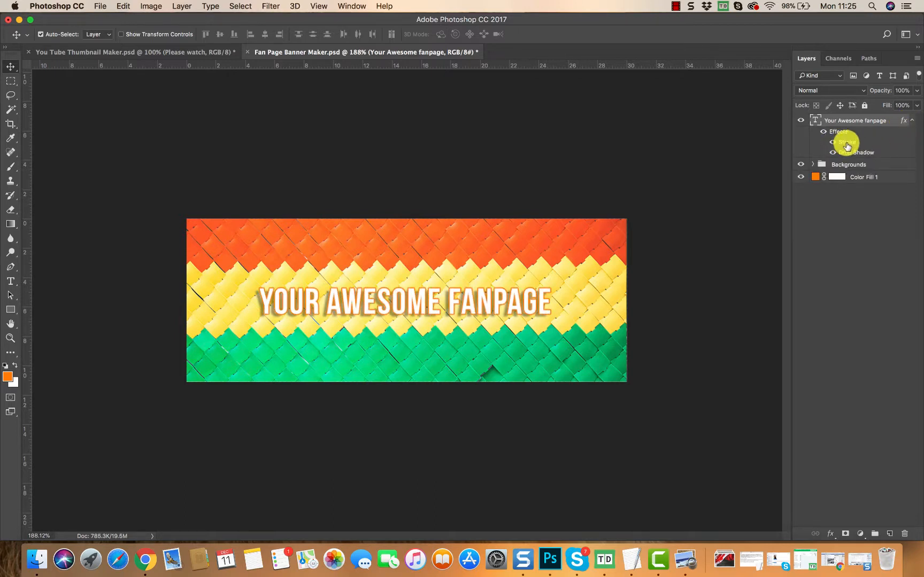
pyautogui.doubleClick(846, 143)
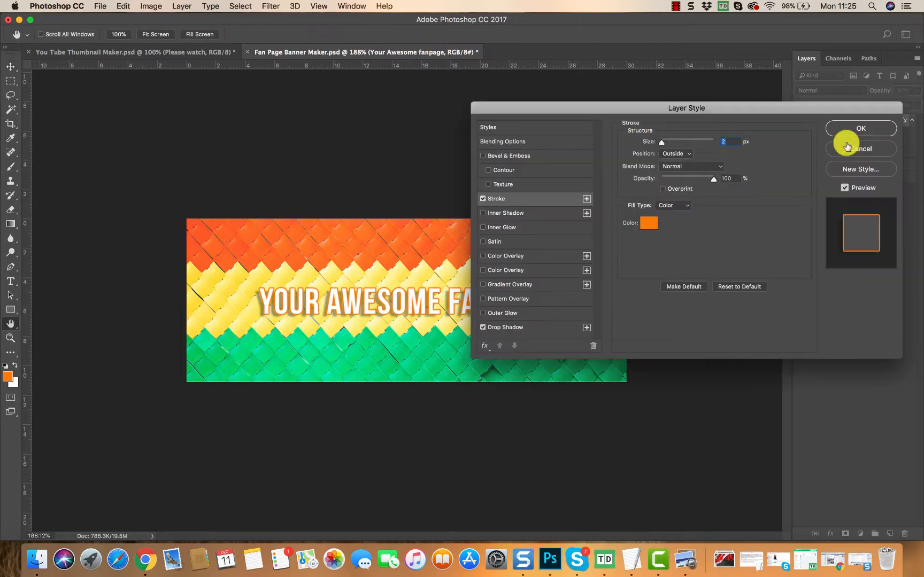
pyautogui.click(650, 223)
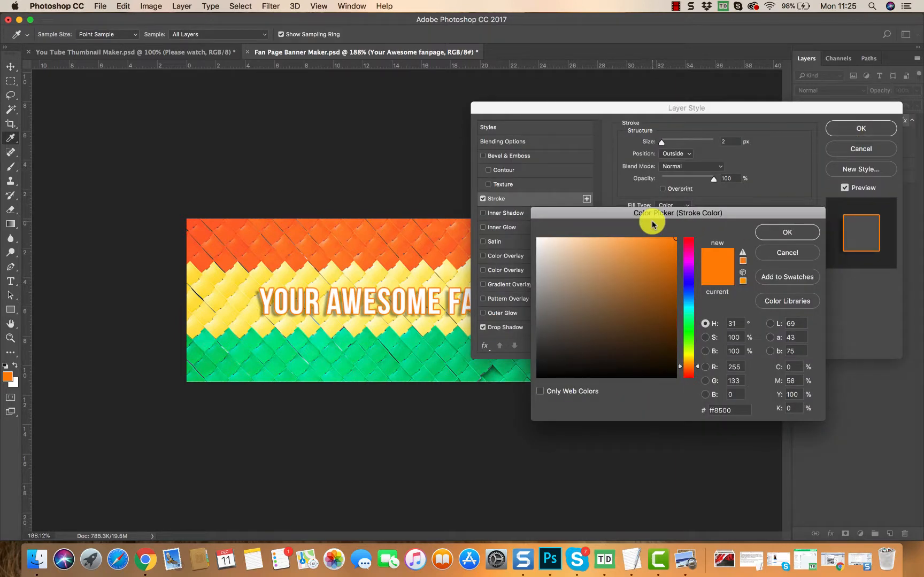
pyautogui.click(795, 233)
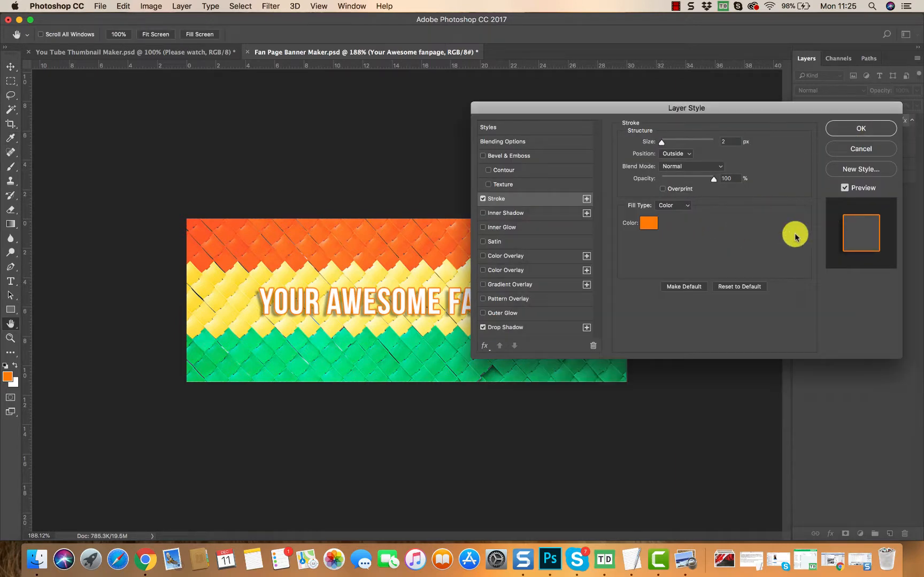
pyautogui.click(866, 148)
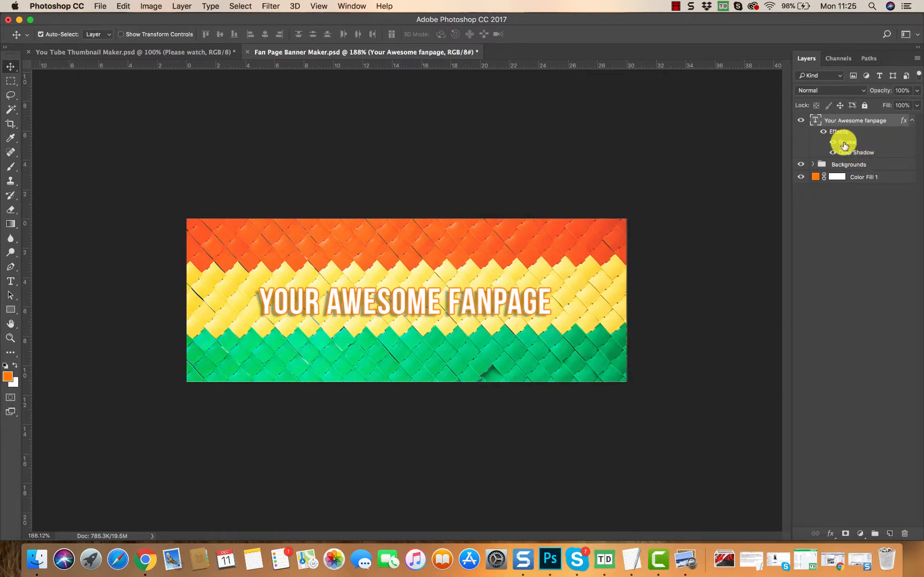
# Change the stroke colour of the title text to blue 0012ff
pyautogui.doubleClick(843, 143)
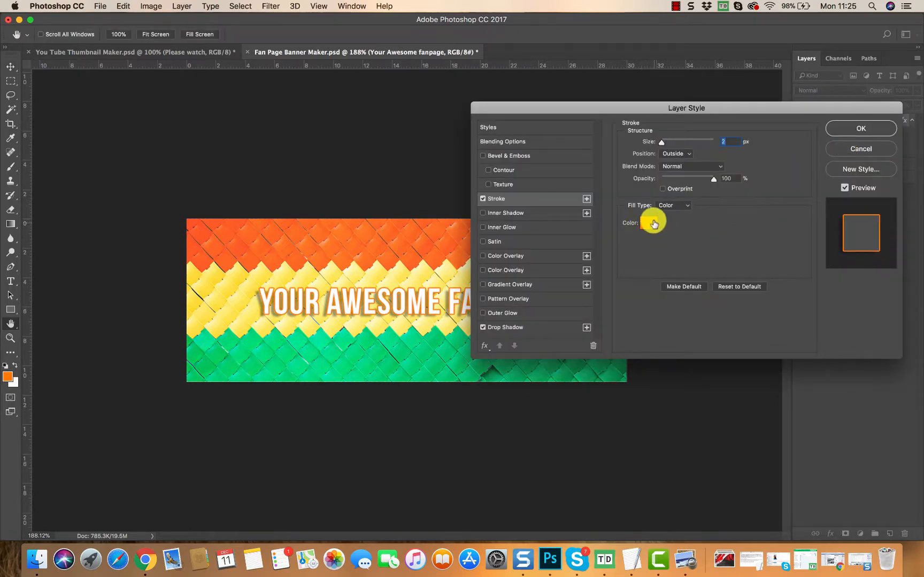
pyautogui.click(649, 226)
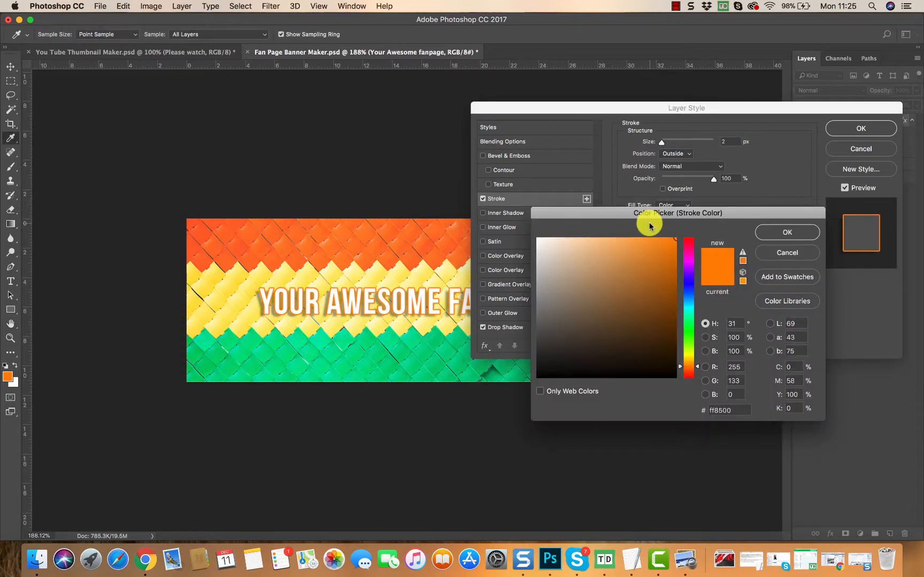
pyautogui.click(689, 288)
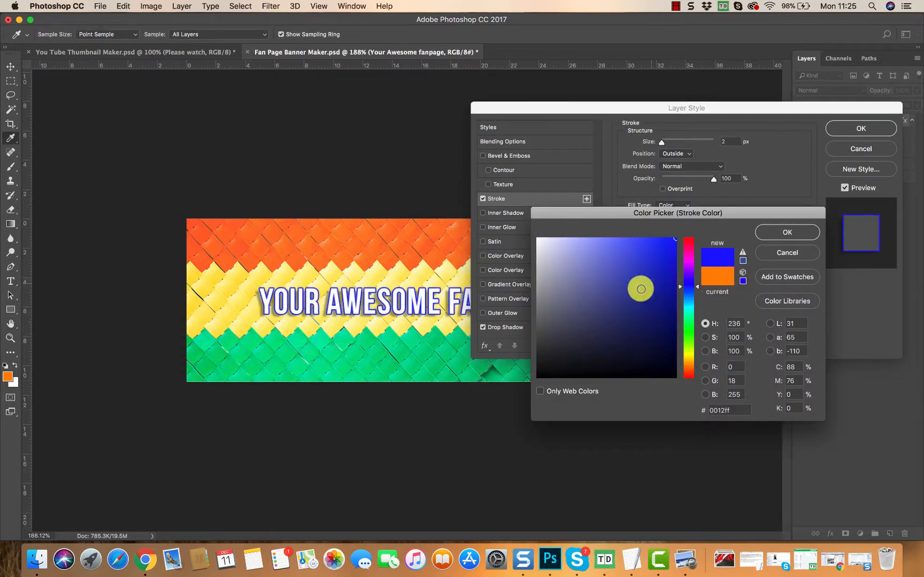
pyautogui.click(719, 410)
pyautogui.click(784, 233)
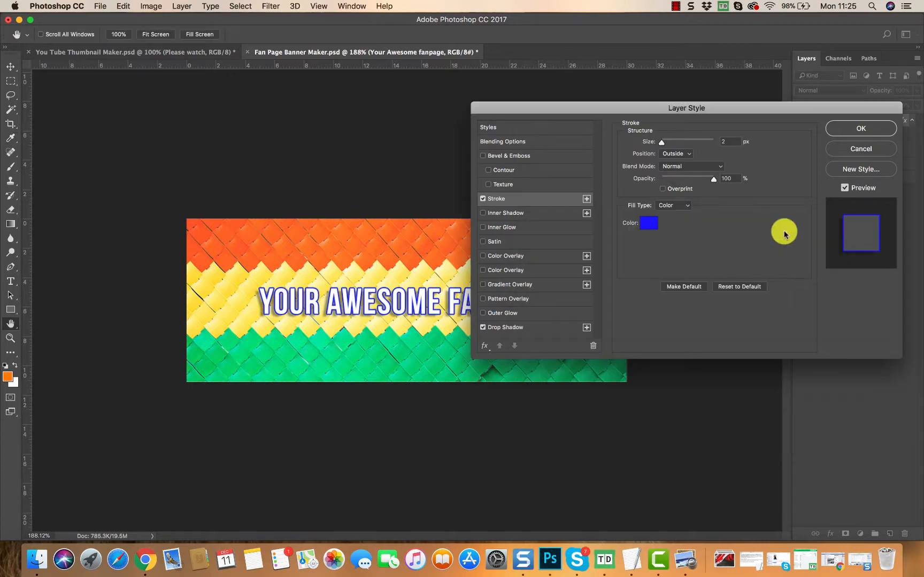
pyautogui.click(860, 128)
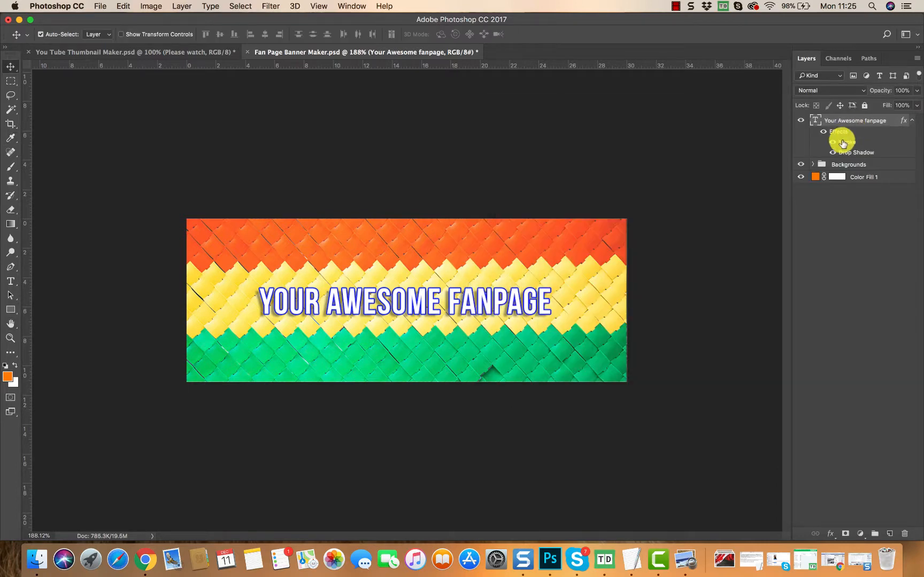
pyautogui.doubleClick(842, 144)
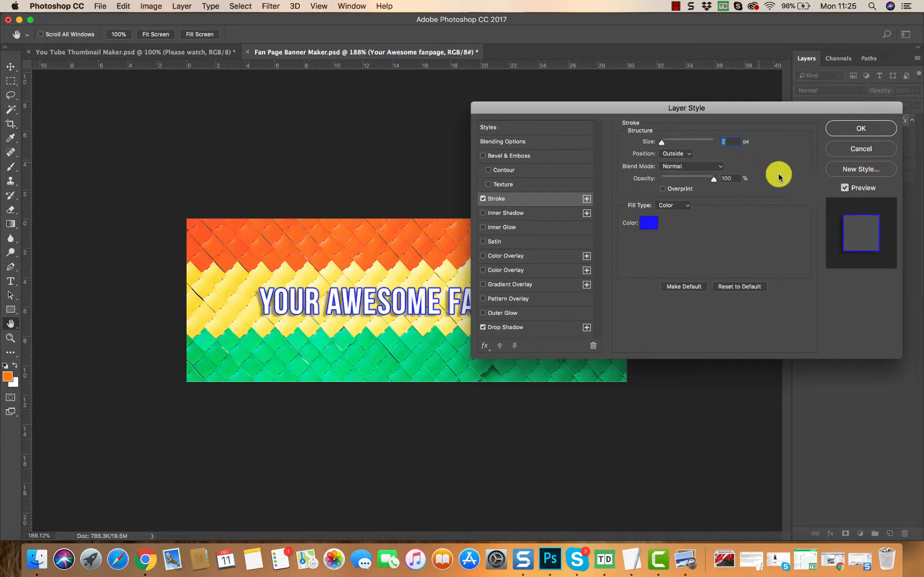
pyautogui.click(860, 131)
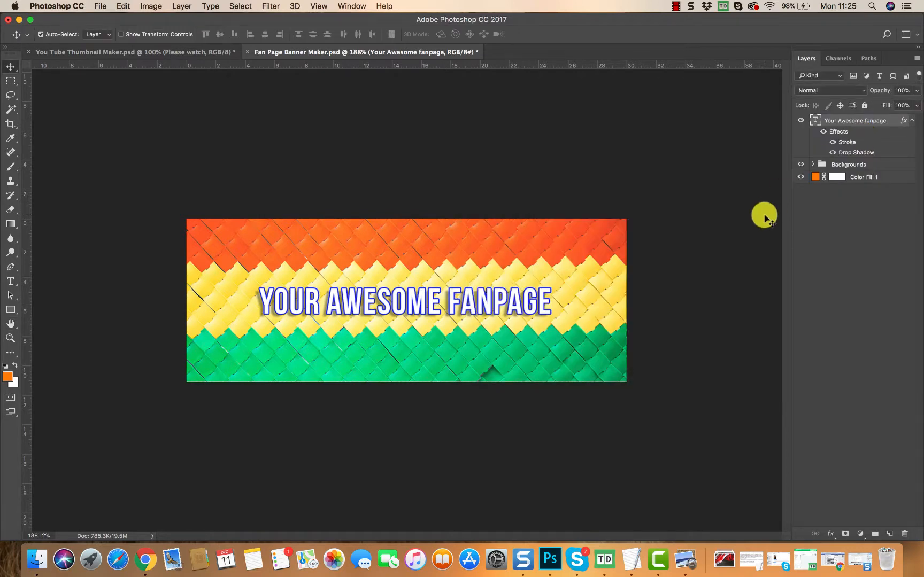
# Toggle the title layer's Drop Shadow effect off and on to compare the text with and without it
pyautogui.click(833, 153)
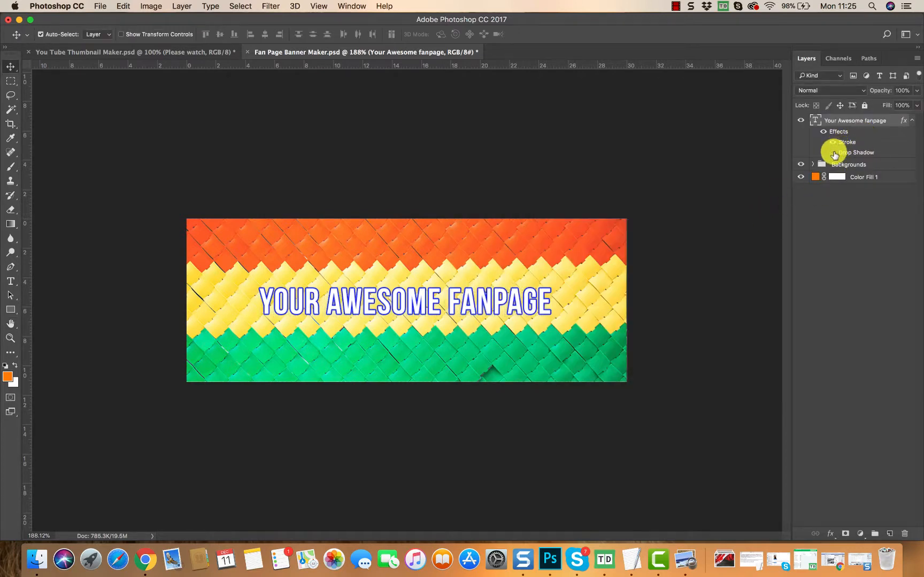
pyautogui.click(833, 153)
pyautogui.click(834, 153)
pyautogui.click(833, 153)
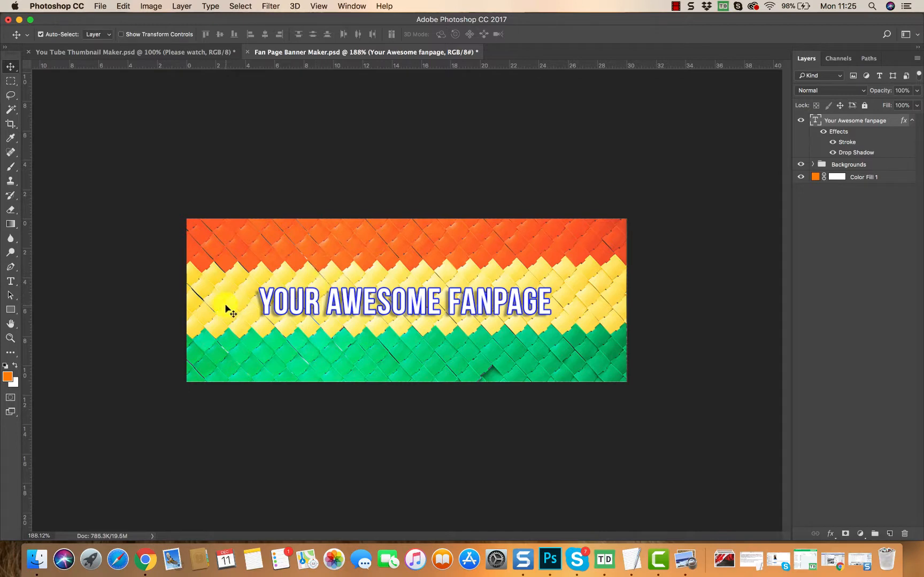
# Change the fill colour of the whole title text to red ff0000
pyautogui.click(10, 283)
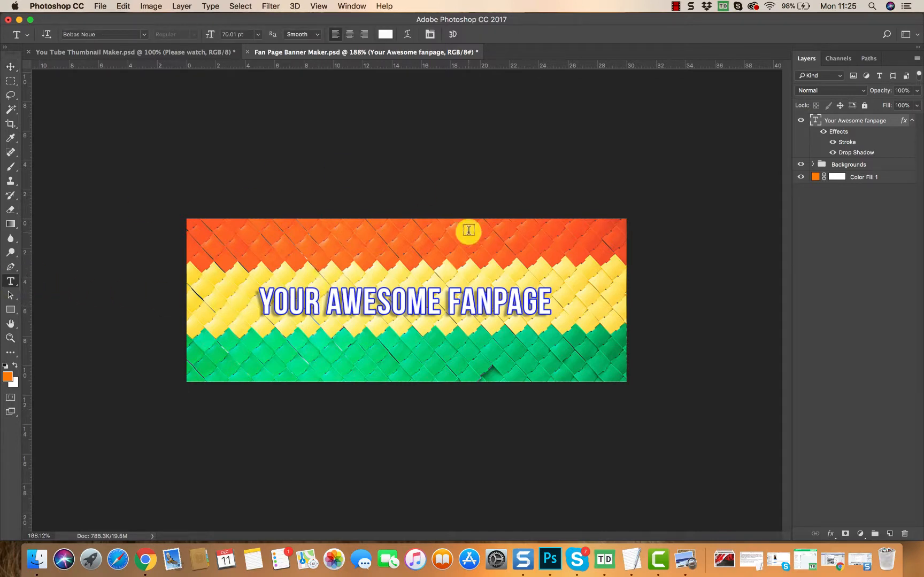
pyautogui.moveTo(545, 305); pyautogui.dragTo(237, 313)
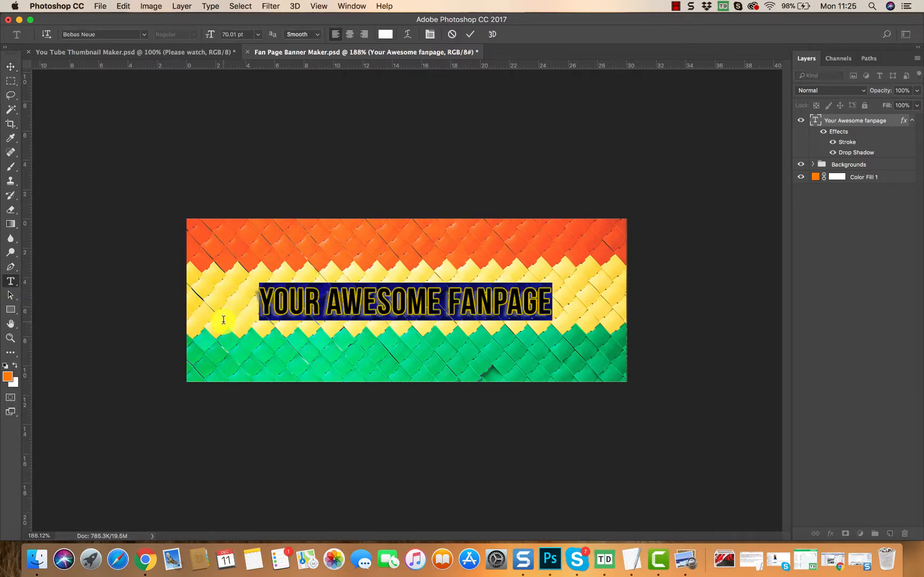
pyautogui.click(387, 35)
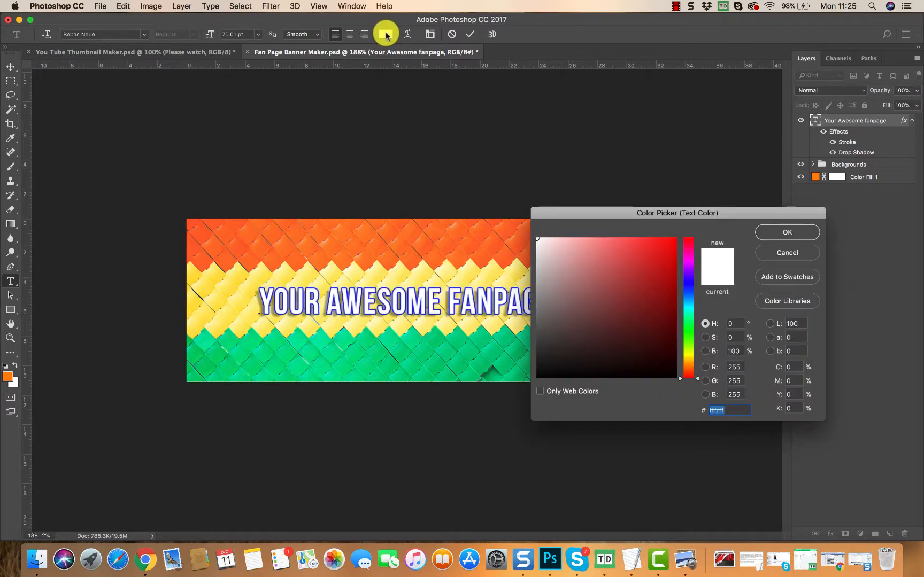
pyautogui.moveTo(594, 262); pyautogui.dragTo(685, 225)
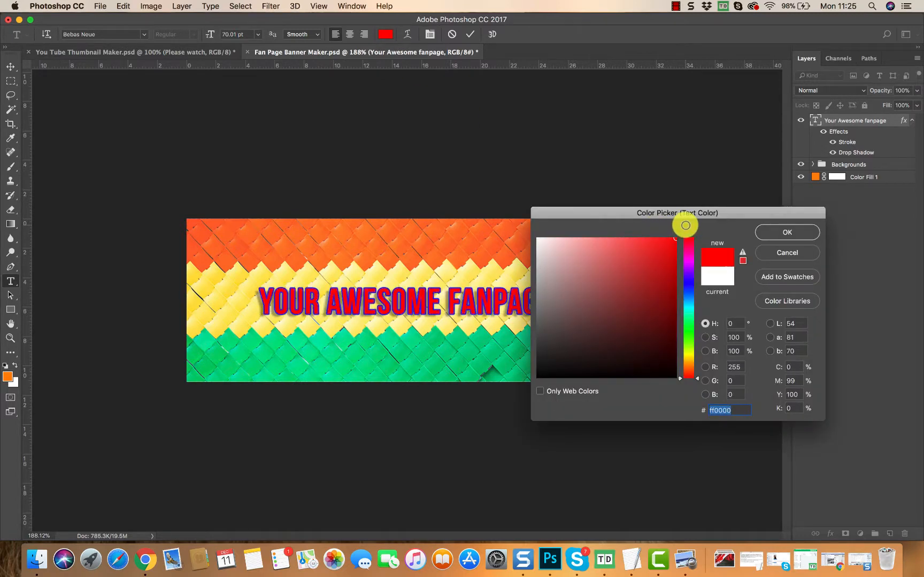
pyautogui.click(787, 232)
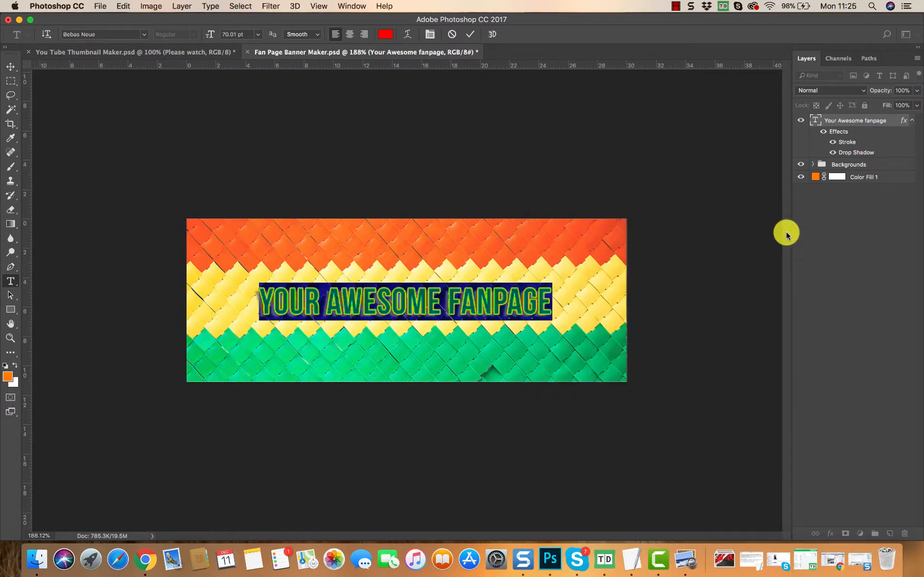
pyautogui.click(761, 284)
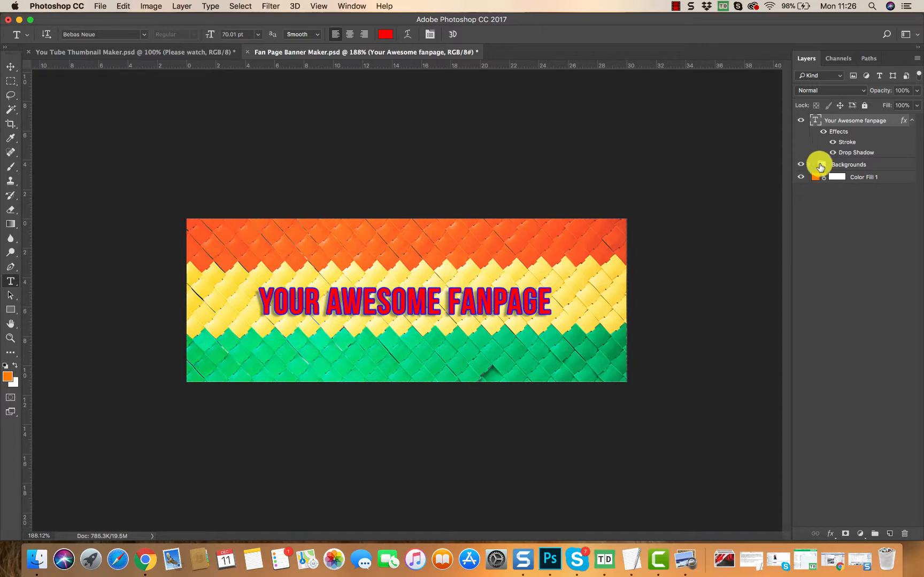
# Hide the background images in the Backgrounds group one by one, from textured-rainbow down to aged-wood-brick, and show window-iced-over instead
pyautogui.click(813, 165)
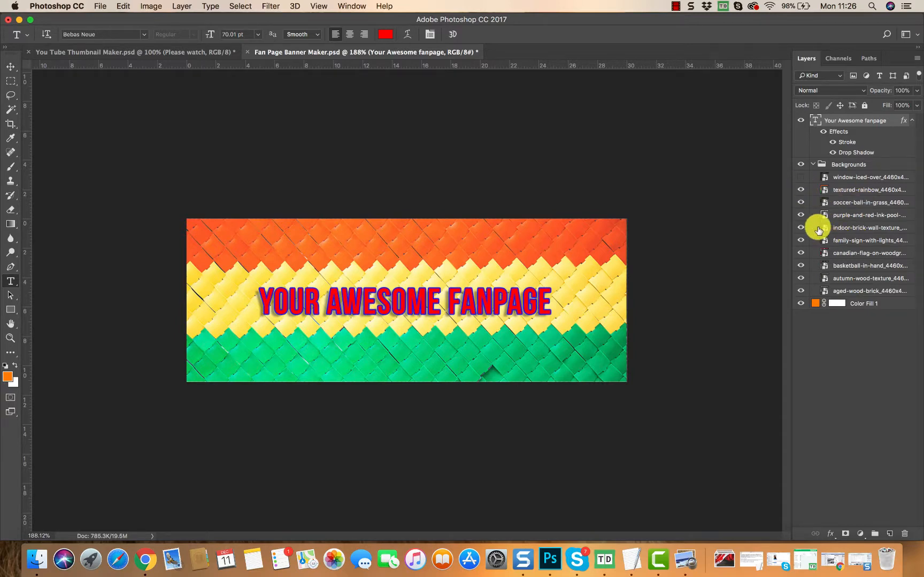
pyautogui.click(801, 191)
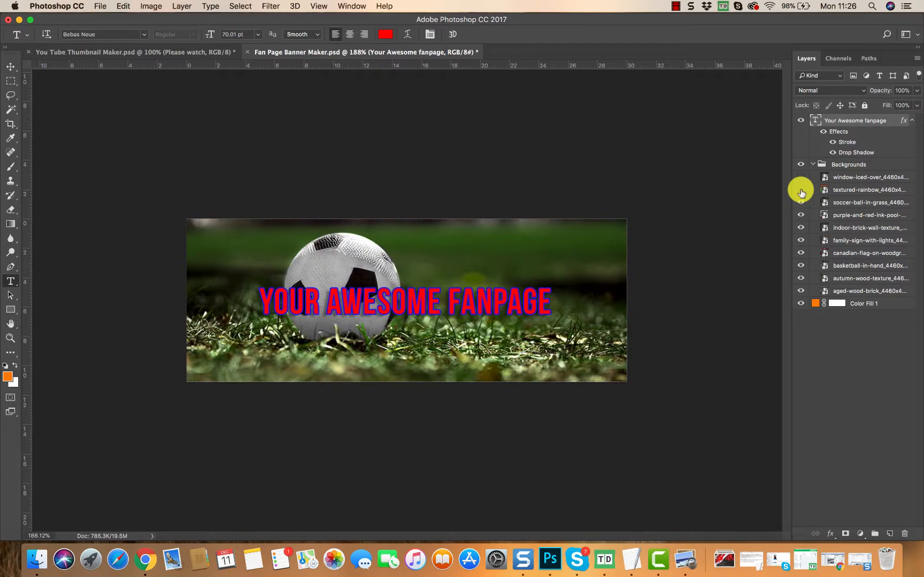
pyautogui.click(801, 203)
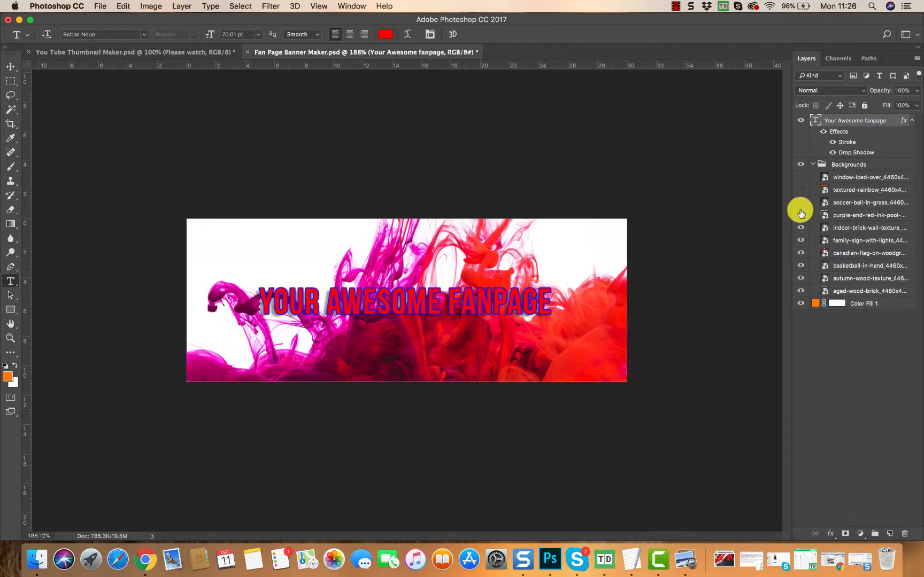
pyautogui.click(801, 214)
pyautogui.click(801, 228)
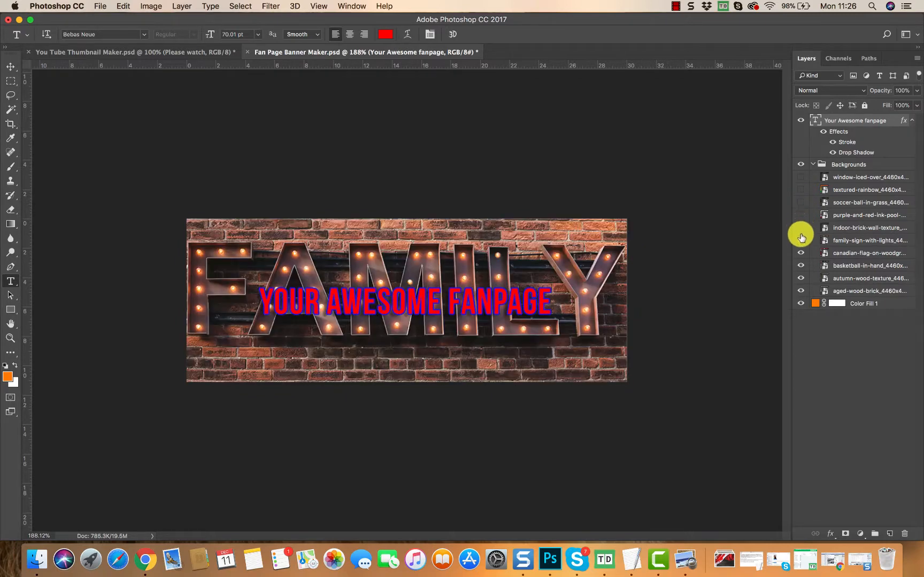
pyautogui.click(800, 241)
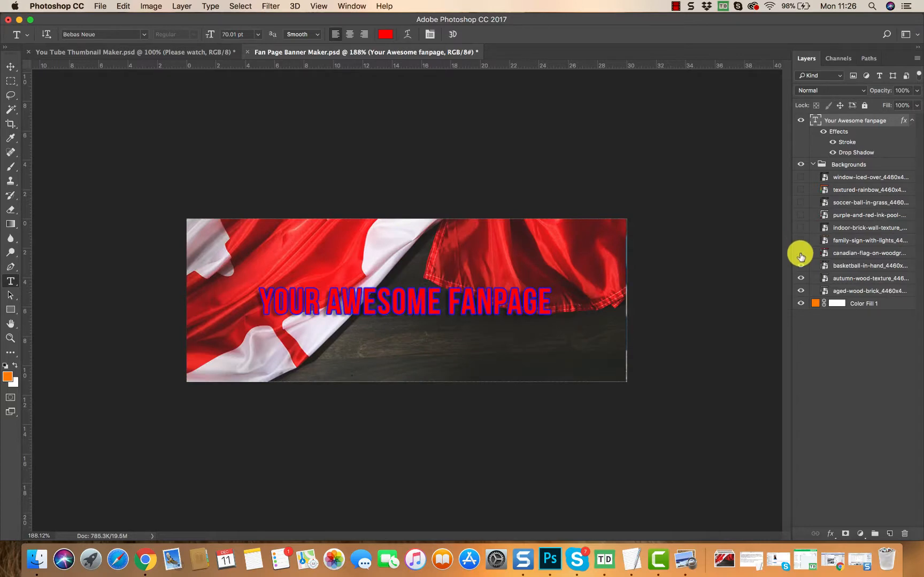
pyautogui.click(801, 253)
pyautogui.click(800, 266)
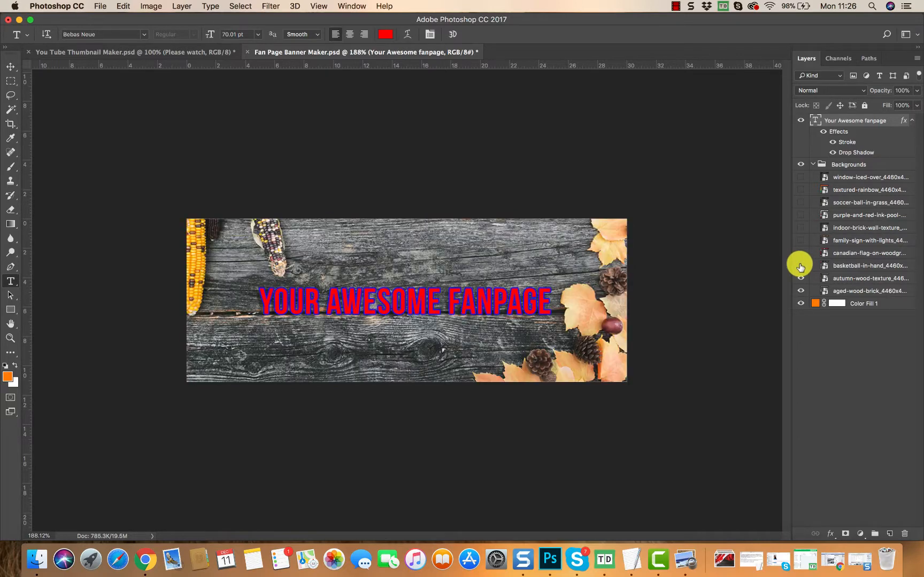
pyautogui.click(800, 279)
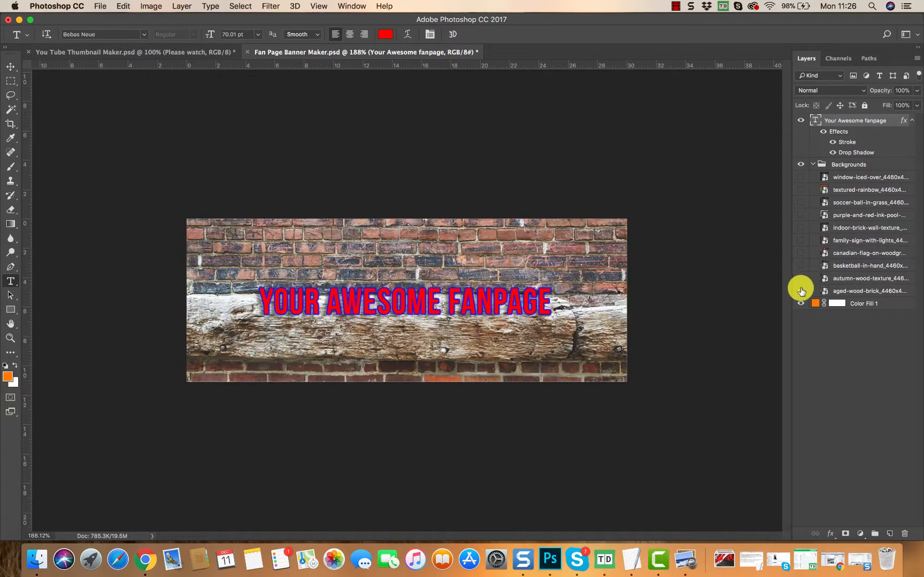
pyautogui.click(800, 291)
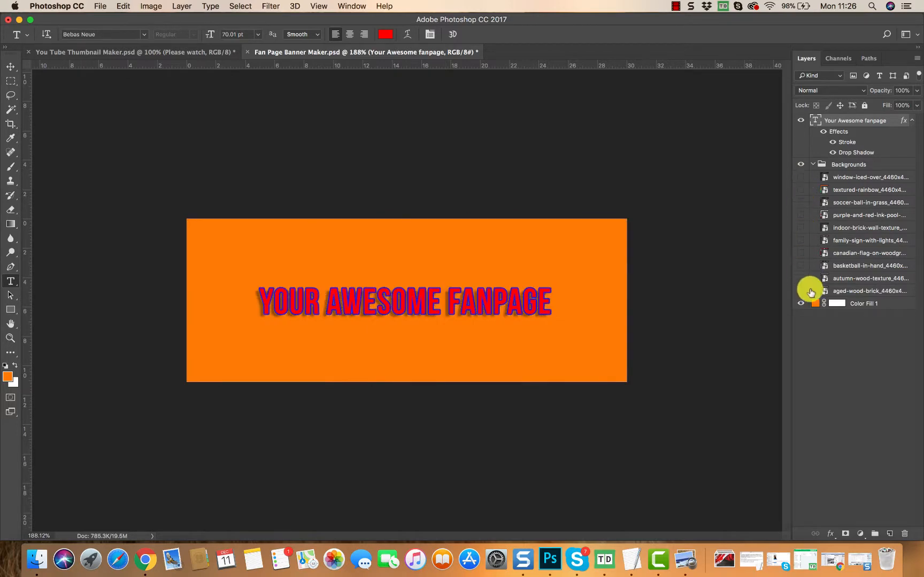
pyautogui.click(800, 177)
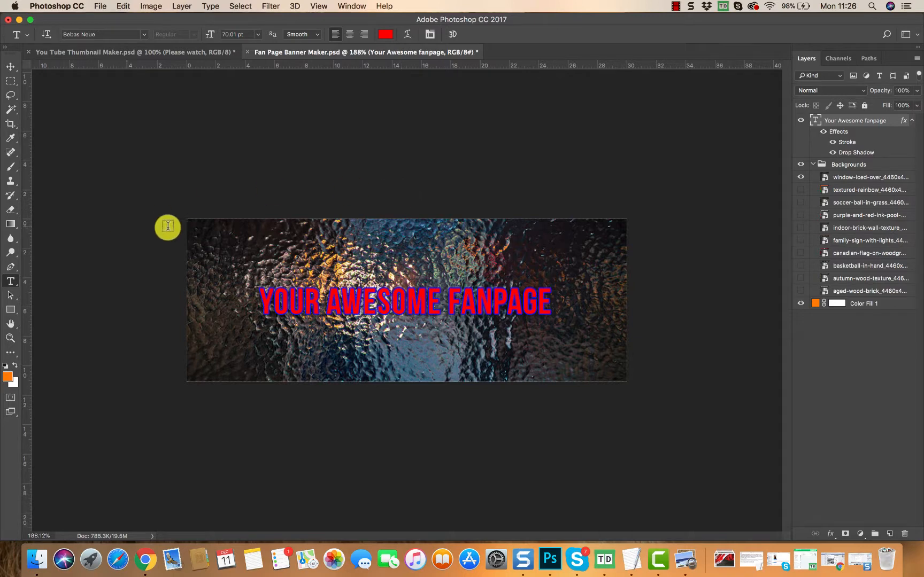
# Place the autumn-wood-texture image from the Downloads folder as an embedded object in the banner
pyautogui.click(100, 7)
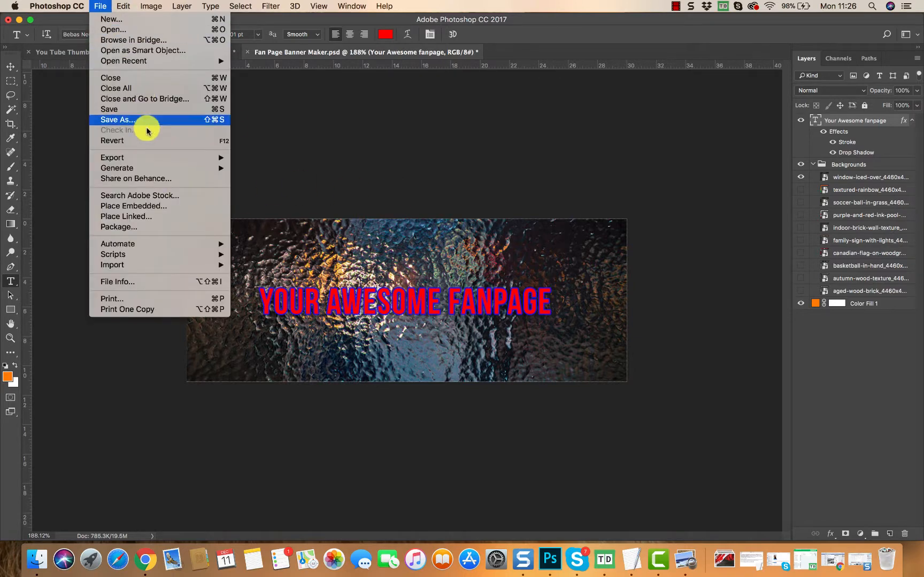
pyautogui.click(144, 206)
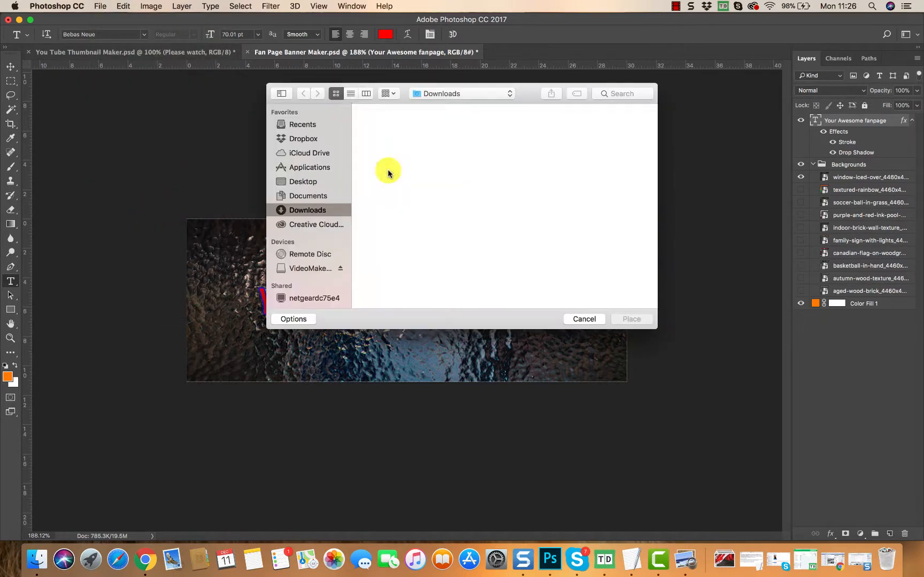
pyautogui.click(448, 140)
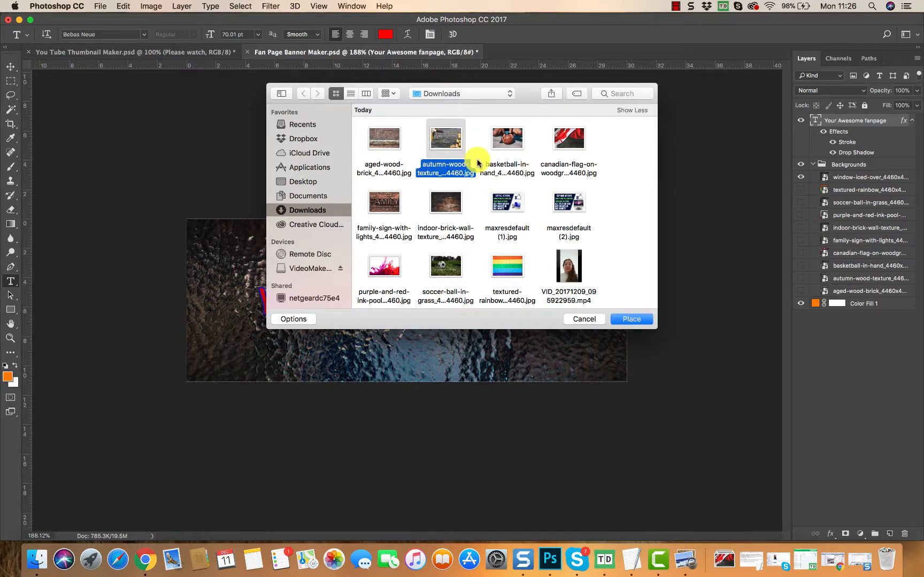
pyautogui.click(626, 318)
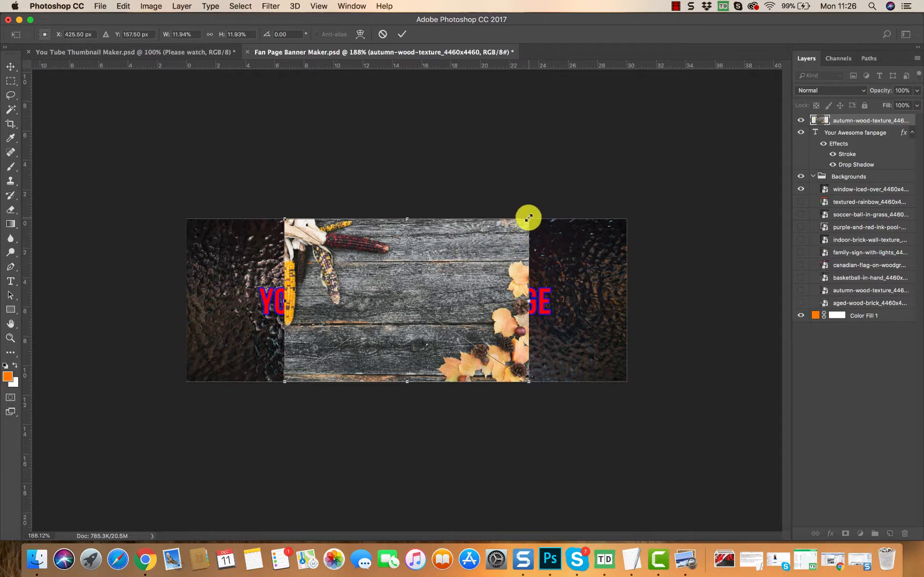
# Scale the placed autumn wood image to about 21.6% so it spans the banner, and shift it up until its lower edge meets the banner's
pyautogui.moveTo(530, 217); pyautogui.dragTo(628, 152)
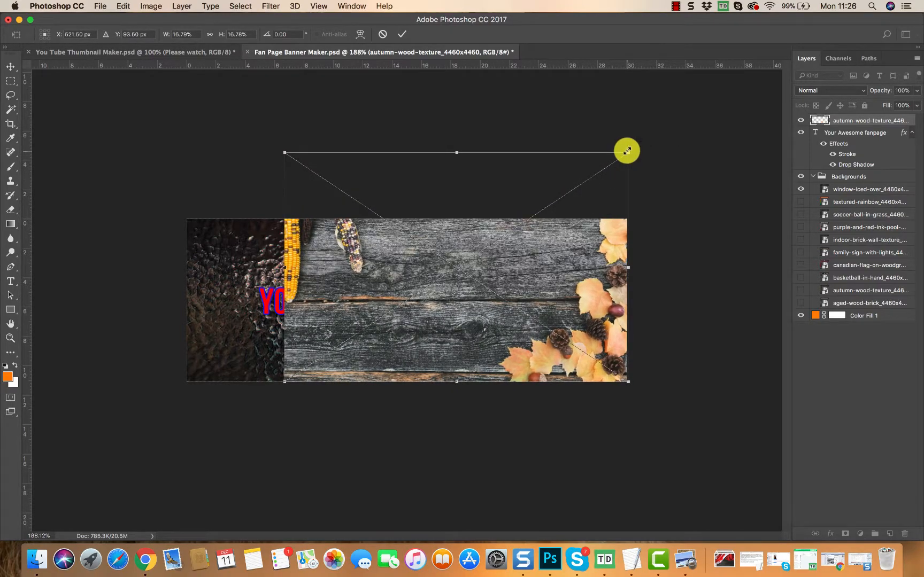
pyautogui.moveTo(287, 381); pyautogui.dragTo(197, 454)
pyautogui.moveTo(195, 455); pyautogui.dragTo(193, 457)
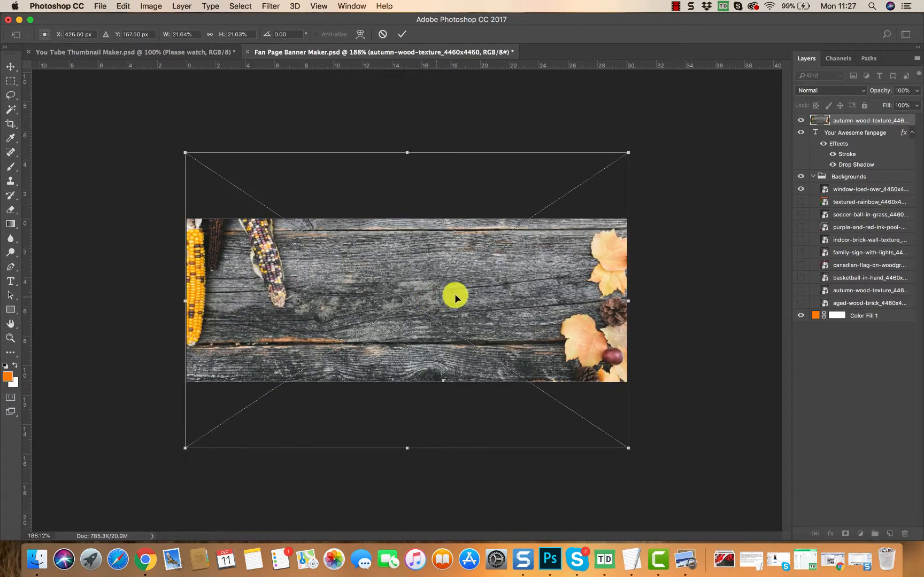
pyautogui.moveTo(476, 302); pyautogui.dragTo(475, 236)
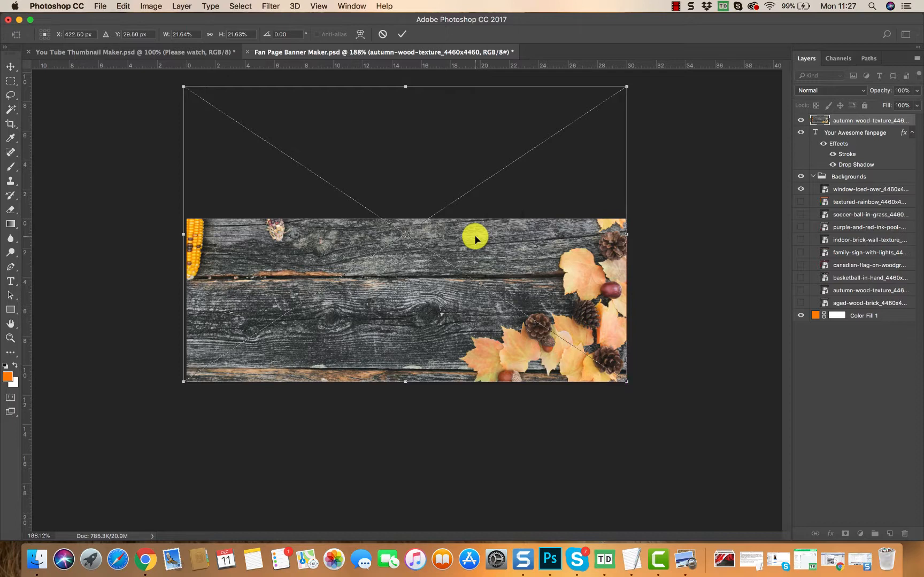
pyautogui.doubleClick(474, 235)
pyautogui.press('t')
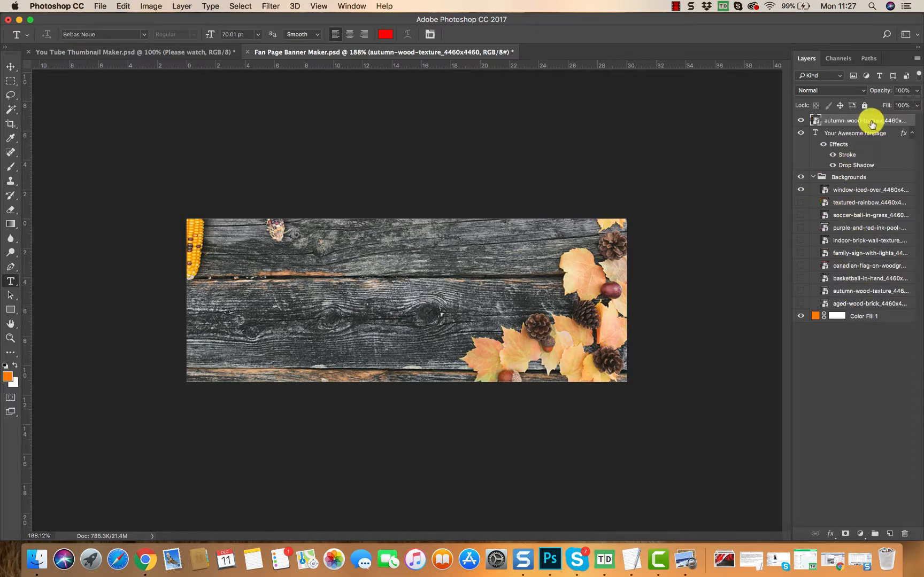
# Move the new autumn-wood-texture layer into the Backgrounds group above window-iced-over, and toggle its visibility off and on to check it
pyautogui.moveTo(868, 126); pyautogui.dragTo(853, 186)
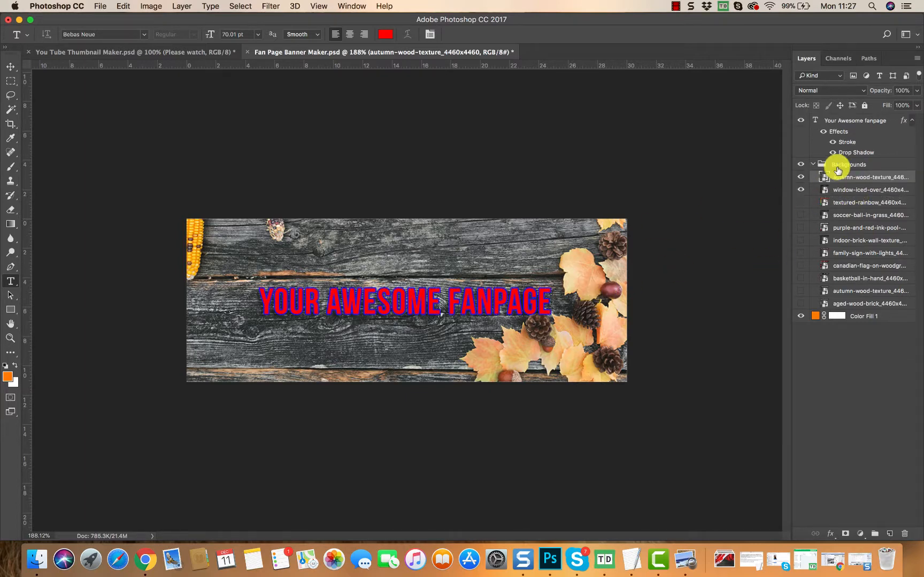
pyautogui.click(858, 202)
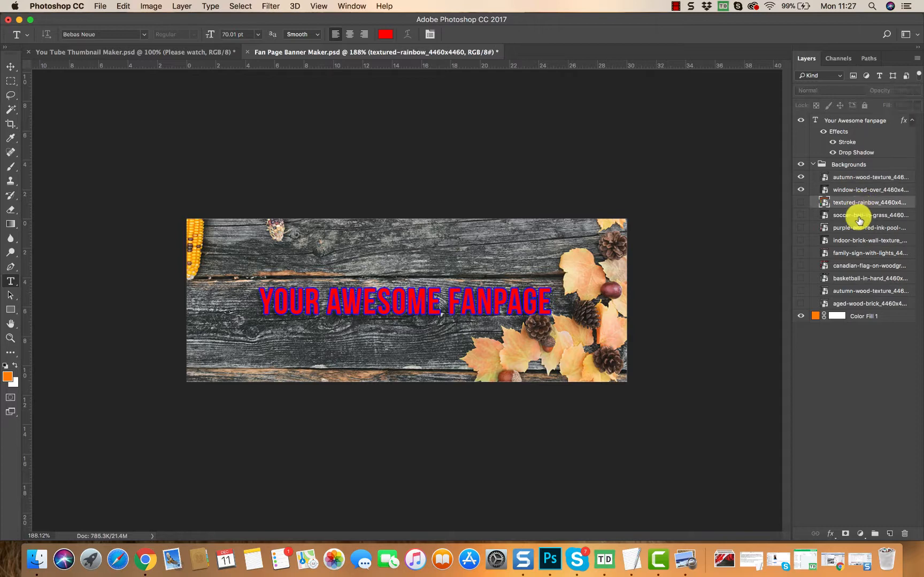
pyautogui.click(861, 180)
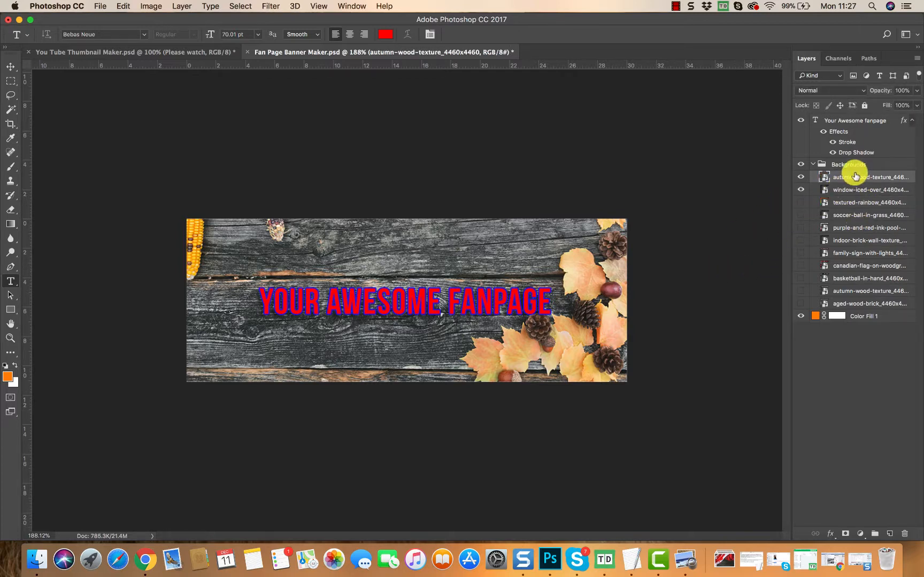
pyautogui.click(846, 190)
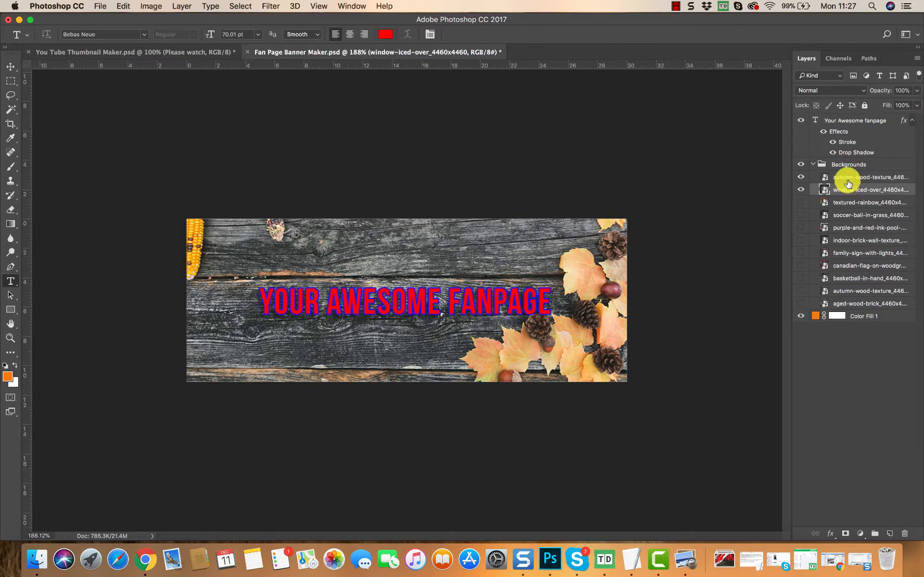
pyautogui.click(847, 181)
pyautogui.click(800, 179)
pyautogui.click(801, 179)
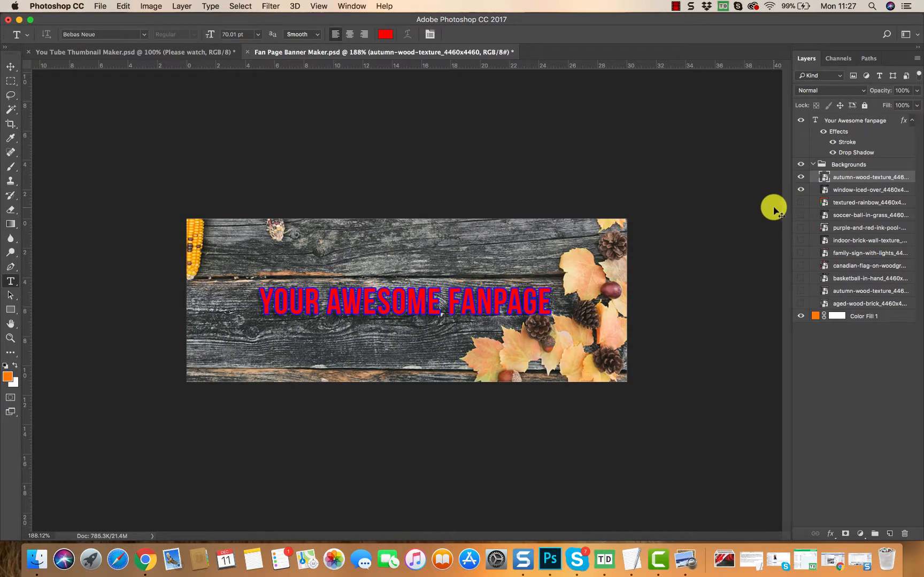
# Free-transform the autumn wood image slightly larger from its upper-left corner, to about 21.7% scale
pyautogui.hotkey('ctrl', 't')
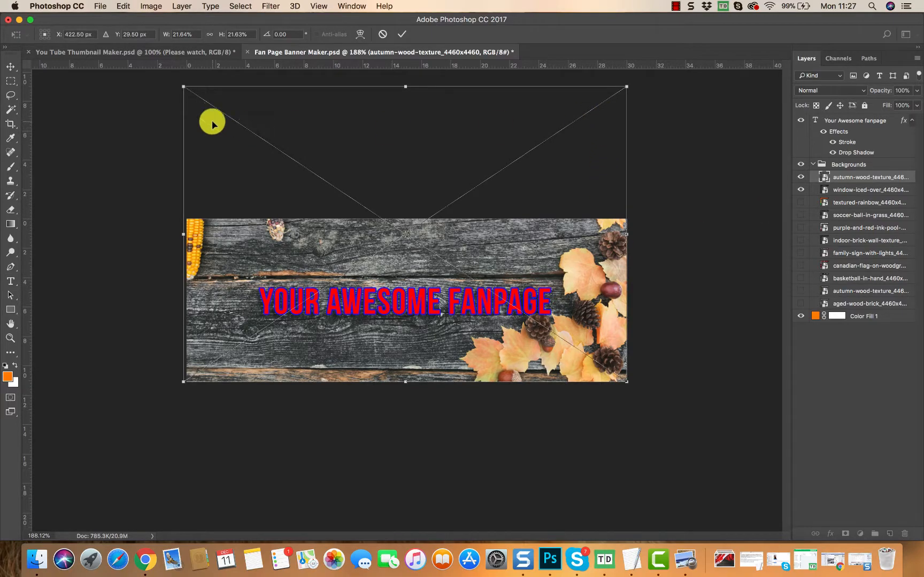
pyautogui.moveTo(183, 86)
pyautogui.mouseDown()
pyautogui.moveTo(245, 132)
pyautogui.moveTo(179, 93)
pyautogui.mouseUp()
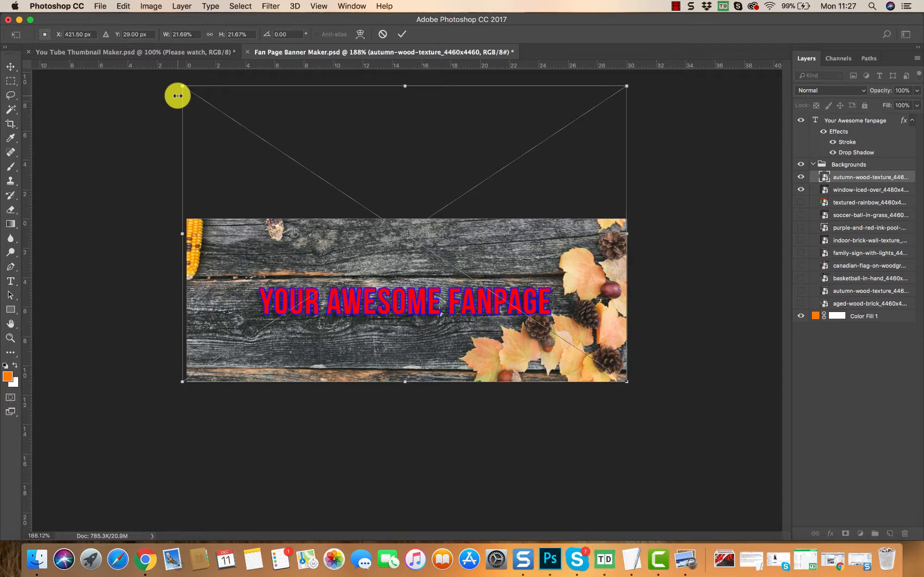
pyautogui.press('Return')
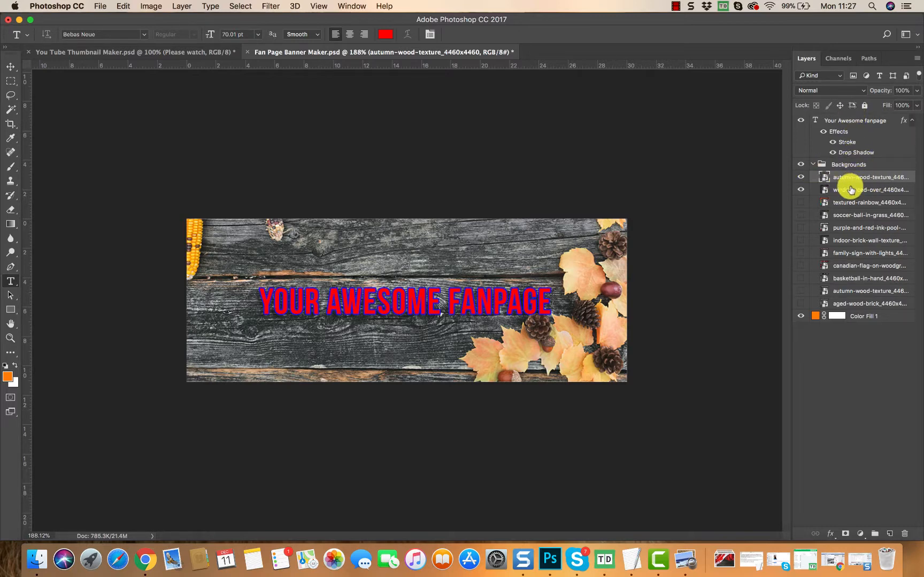
pyautogui.click(850, 190)
pyautogui.click(864, 179)
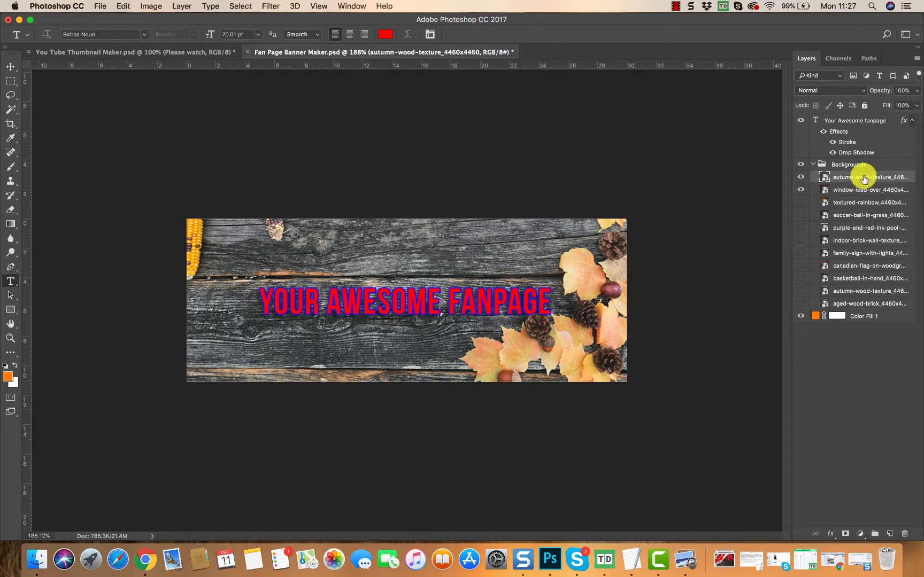
pyautogui.click(861, 192)
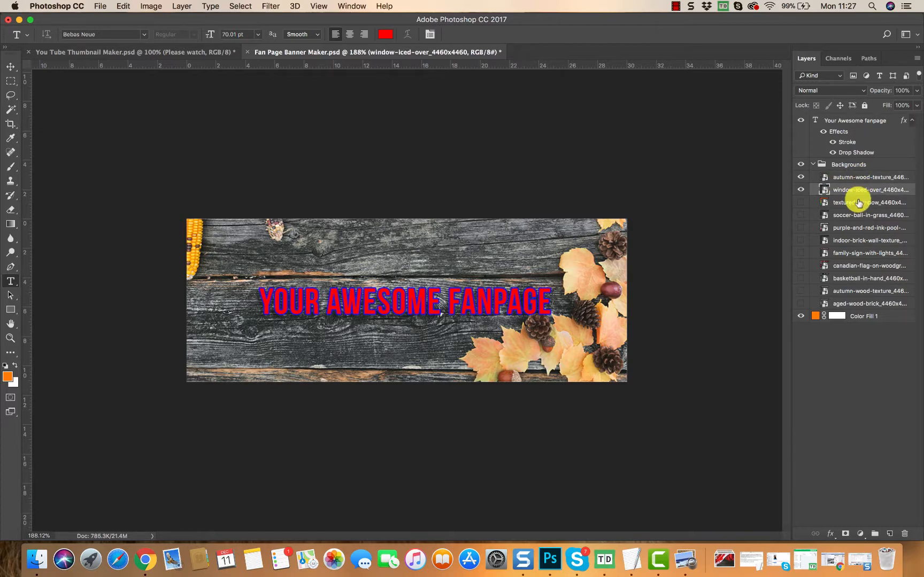
pyautogui.click(858, 202)
# Place the canadian-flag-on-woodgrain image from Downloads as an embedded object directly above the autumn-wood-texture layer at the top of the Backgrounds group
pyautogui.click(858, 179)
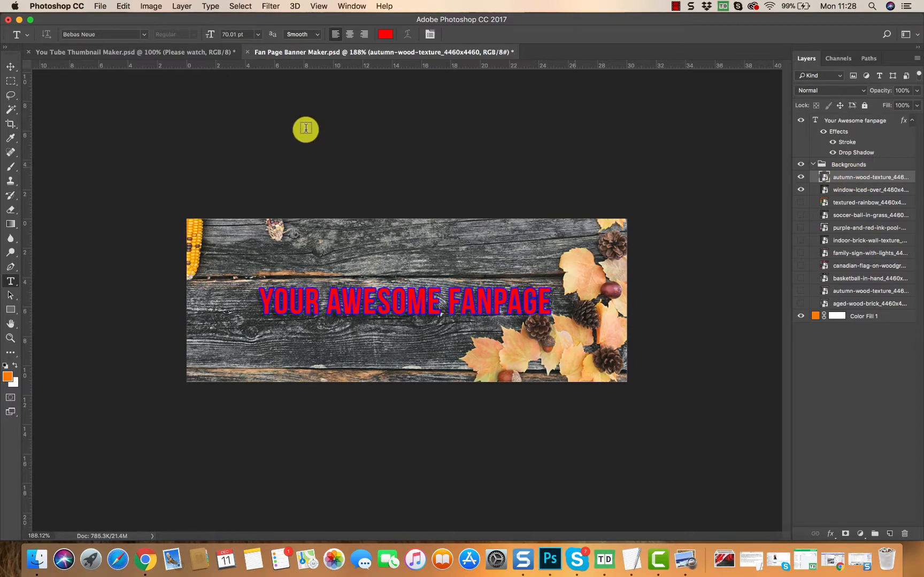
pyautogui.click(99, 6)
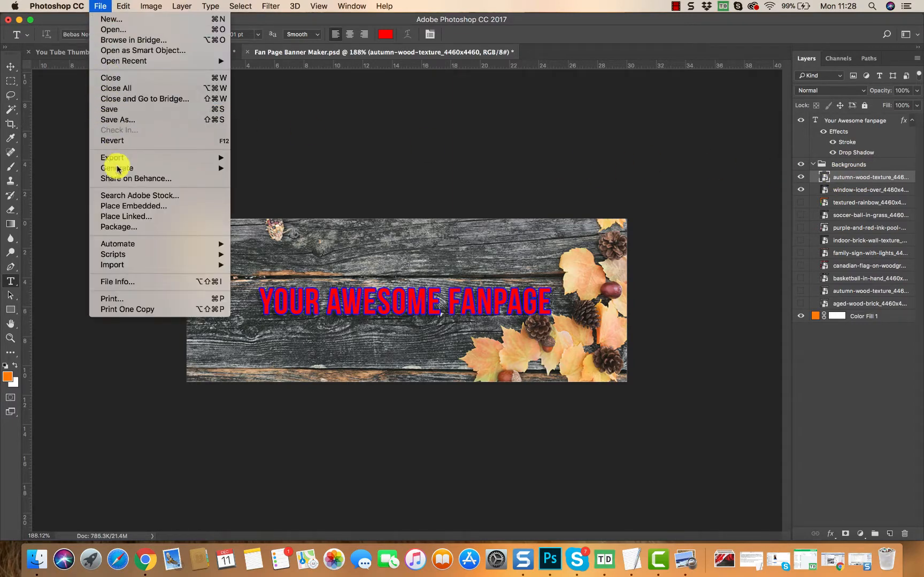
pyautogui.click(119, 205)
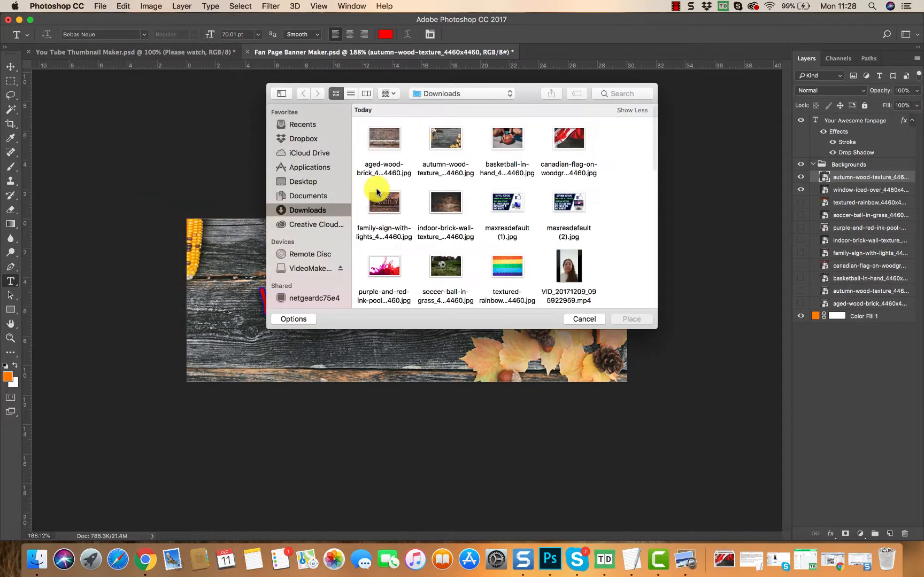
pyautogui.click(561, 142)
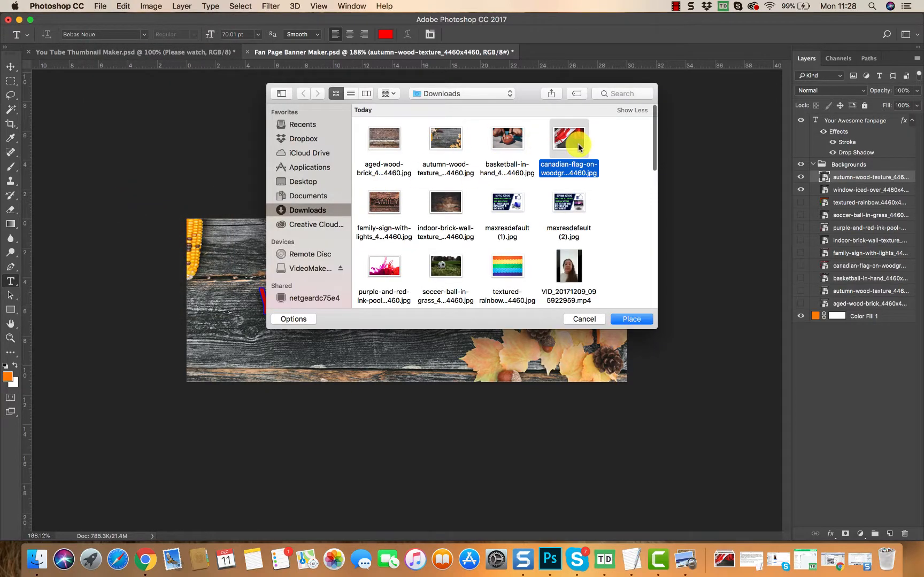
pyautogui.click(620, 318)
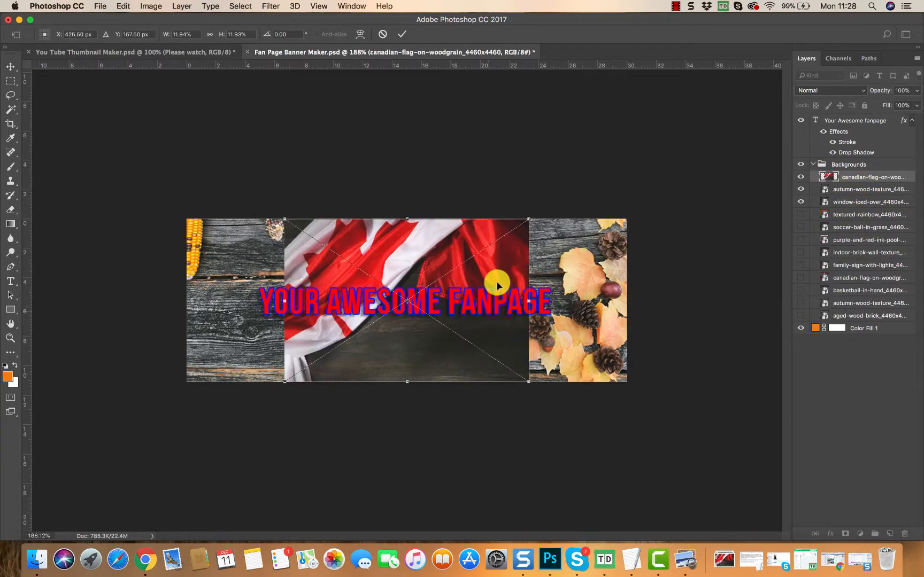
# Scale the Canadian flag image to about 21.9% so it covers the whole banner, and commit the placement
pyautogui.moveTo(527, 219); pyautogui.dragTo(628, 152)
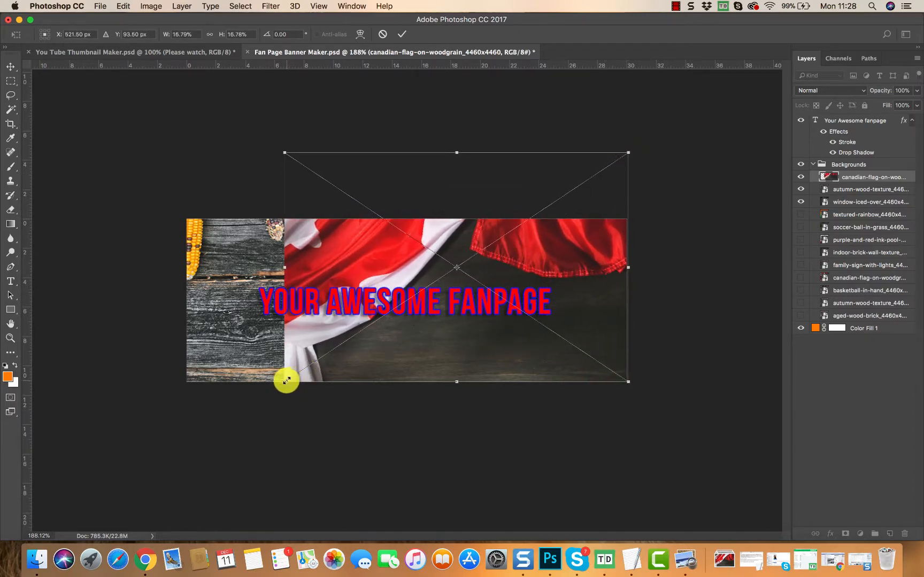
pyautogui.moveTo(286, 380); pyautogui.dragTo(188, 458)
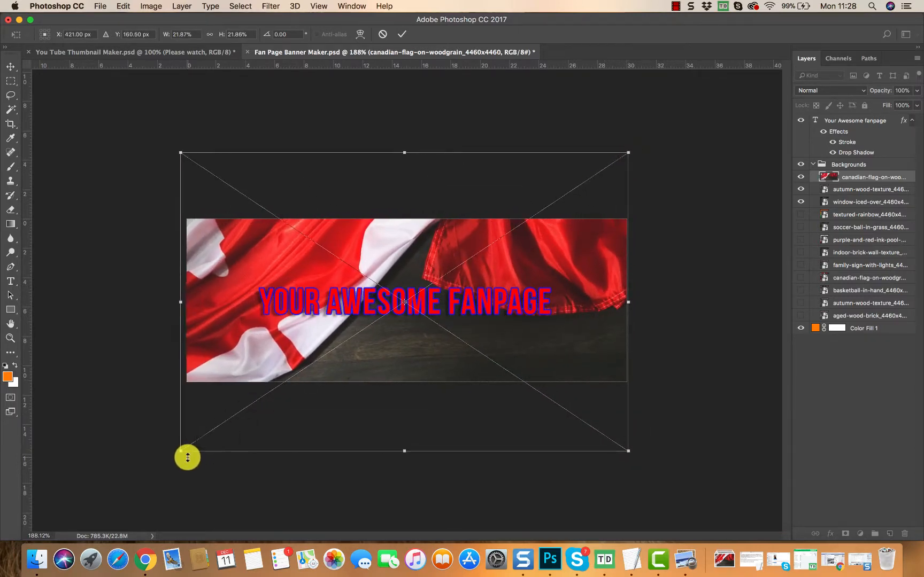
pyautogui.press('Return')
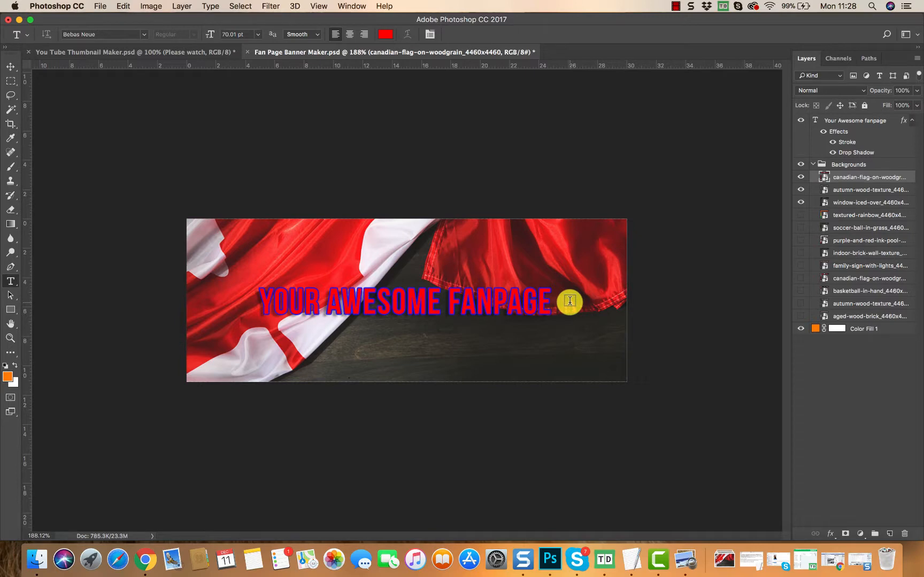
# Set the Save As format of Fan Page Banner Maker to PNG in the CUSTOMER DOWNLOADS folder, and cancel the save
pyautogui.click(101, 7)
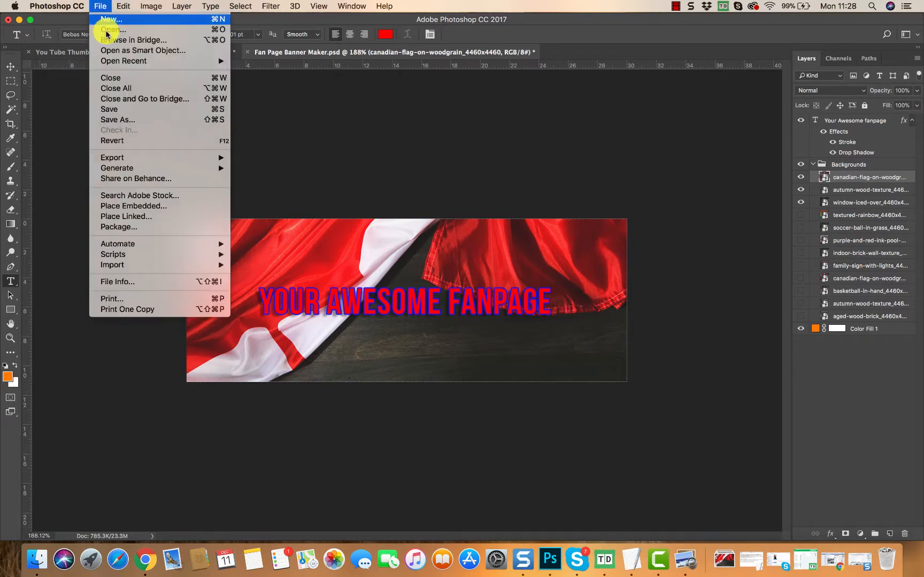
pyautogui.click(120, 119)
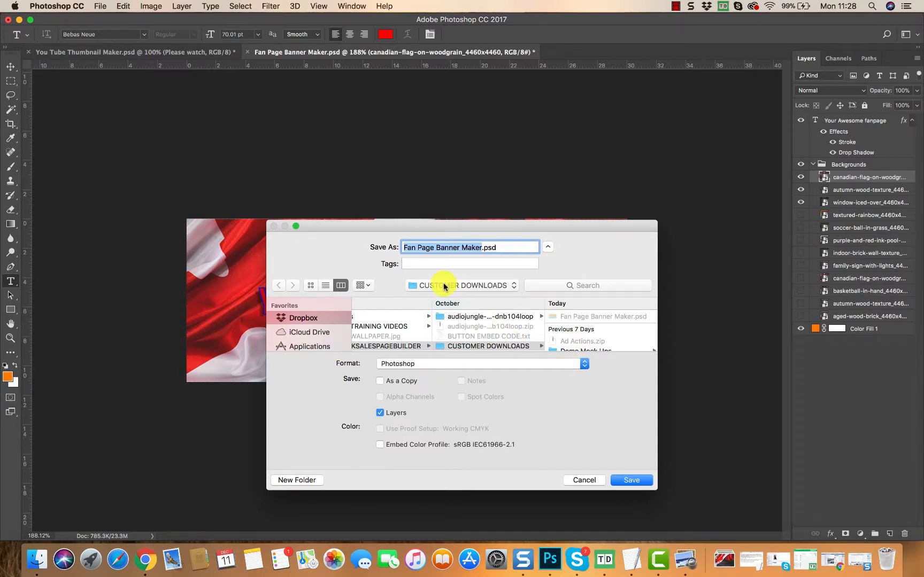
pyautogui.click(580, 373)
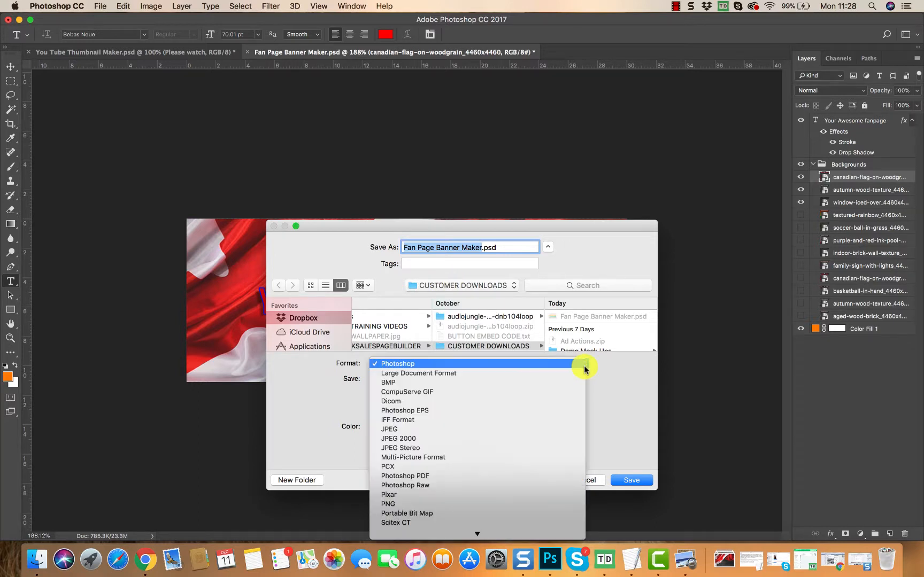
pyautogui.click(413, 505)
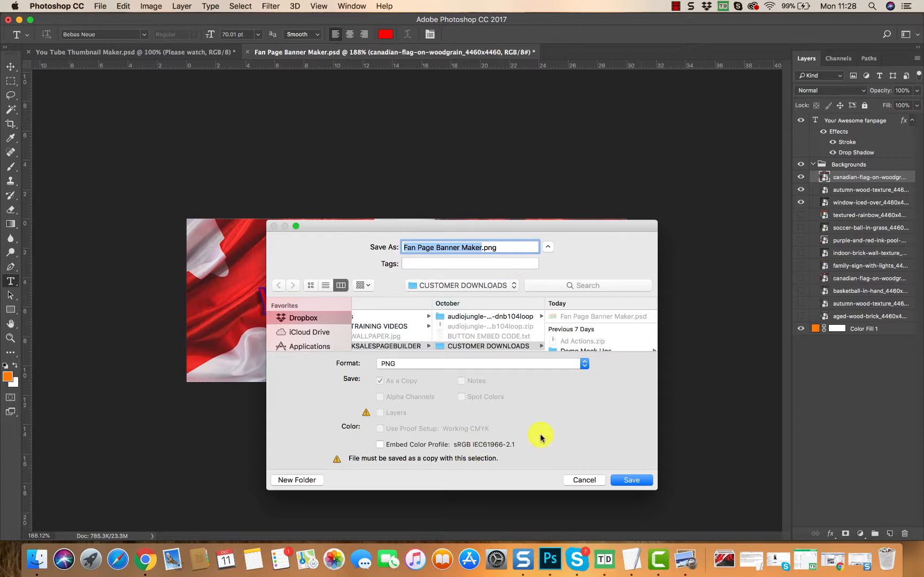
pyautogui.click(619, 480)
pyautogui.click(579, 480)
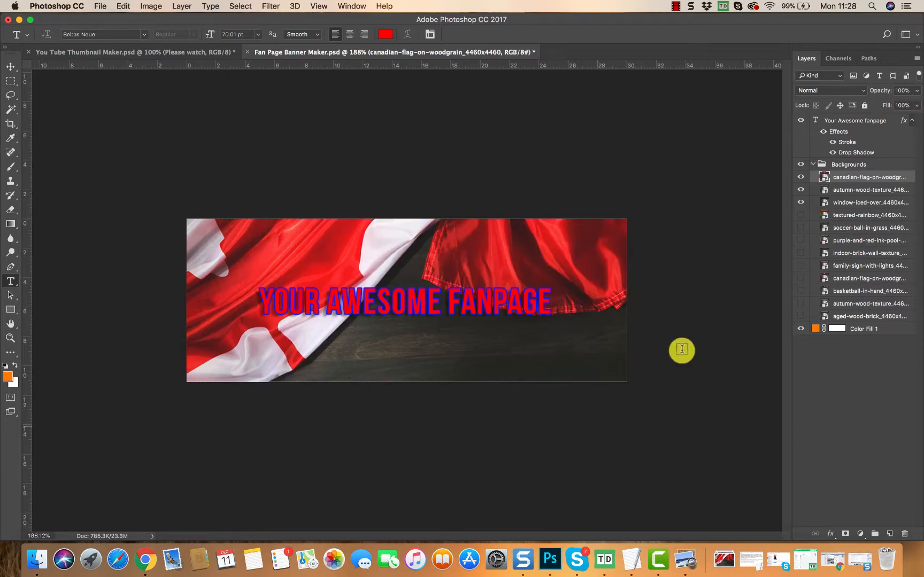